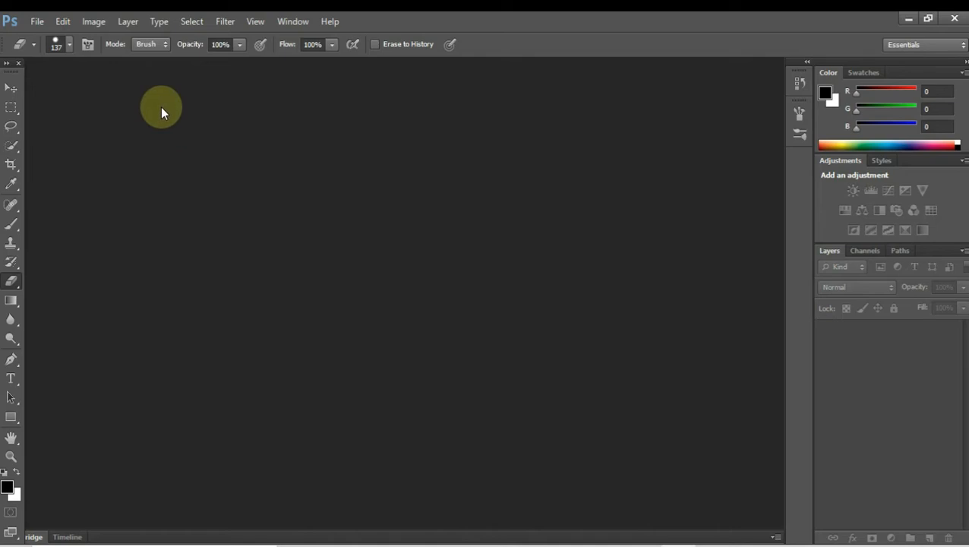
Step: Open the dg-pinter portrait photo from the 8 Sept2021 folder
click(35, 24)
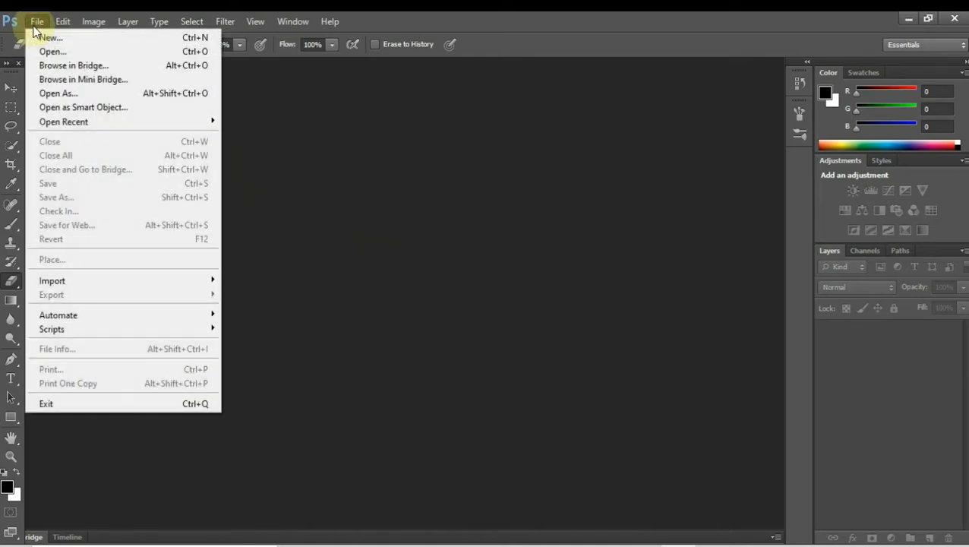
click(33, 50)
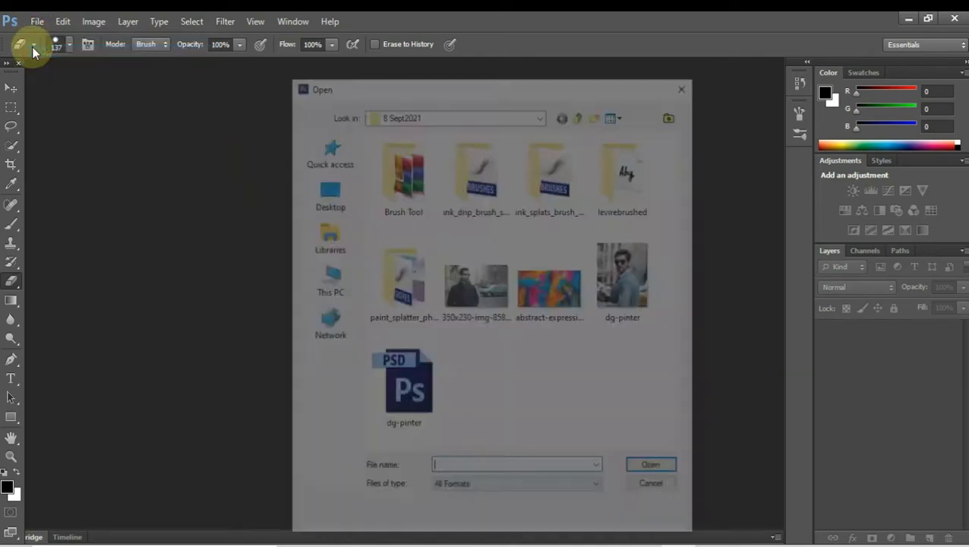
click(626, 281)
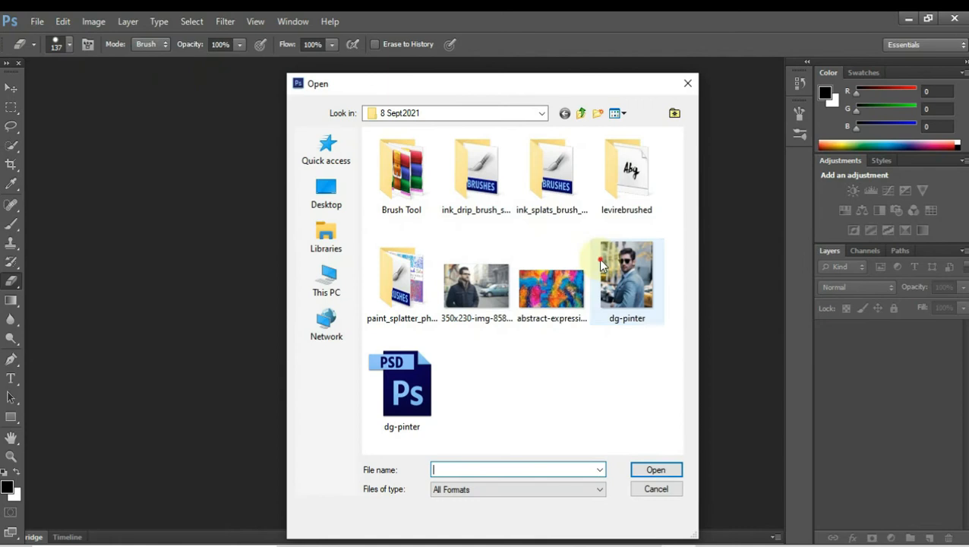
click(661, 467)
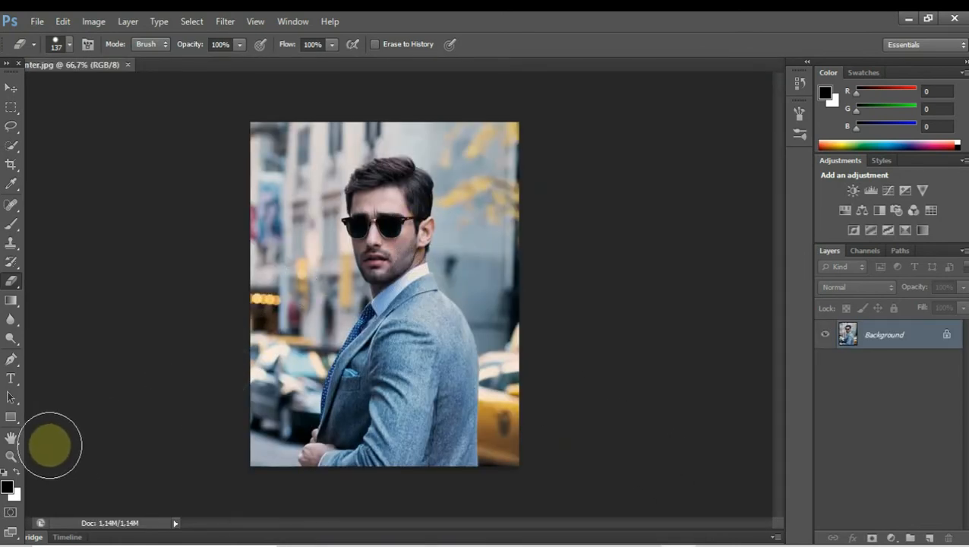
Step: Select the man's head, neck, tie and upper jacket with the Quick Selection tool in add-to-selection mode
click(11, 455)
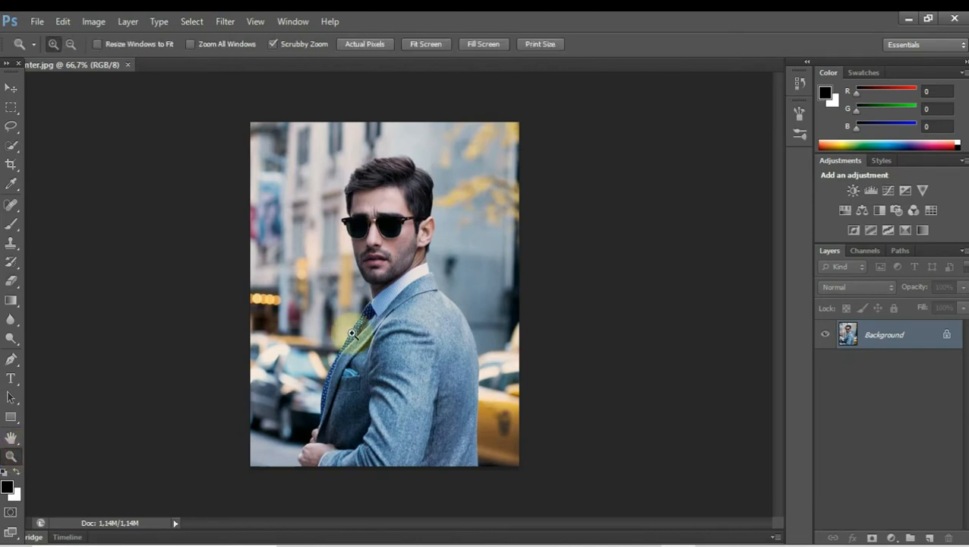
click(501, 289)
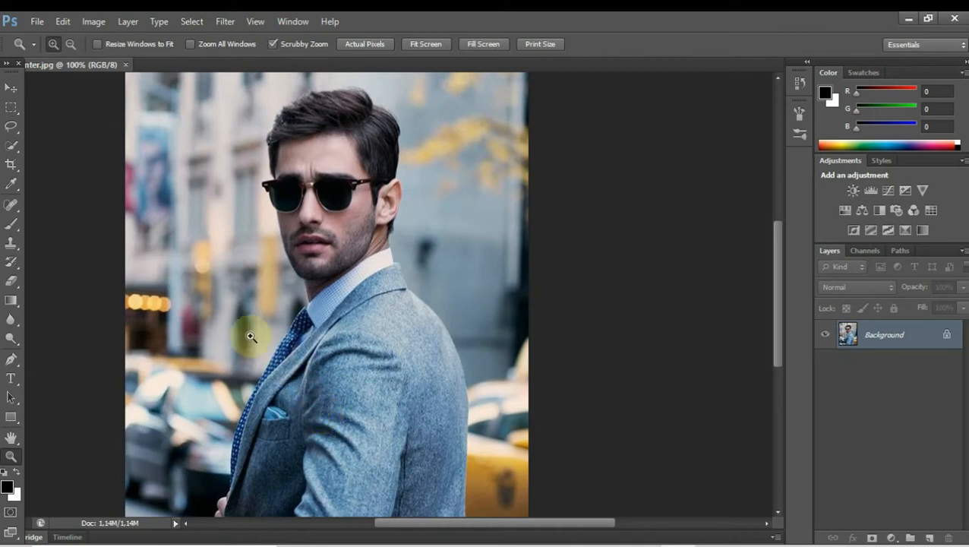
click(14, 151)
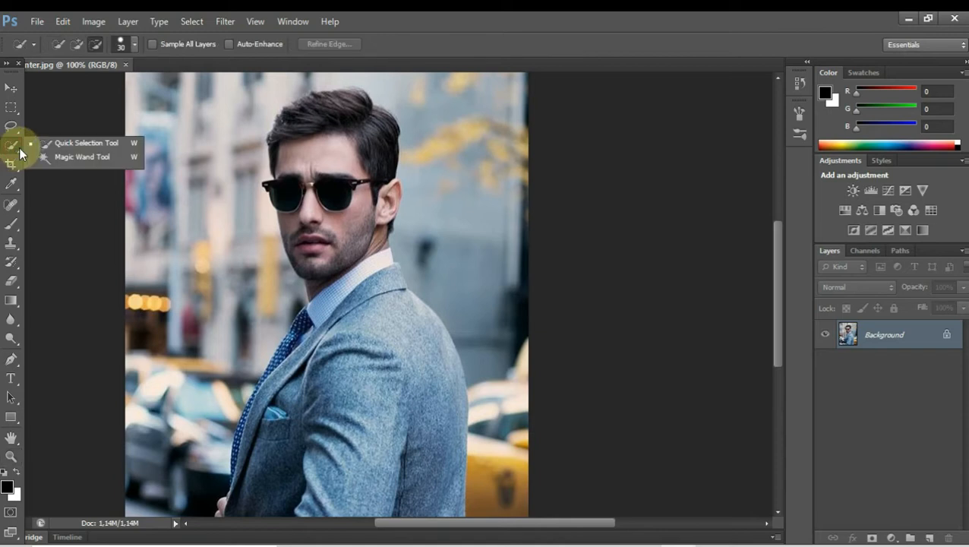
click(64, 144)
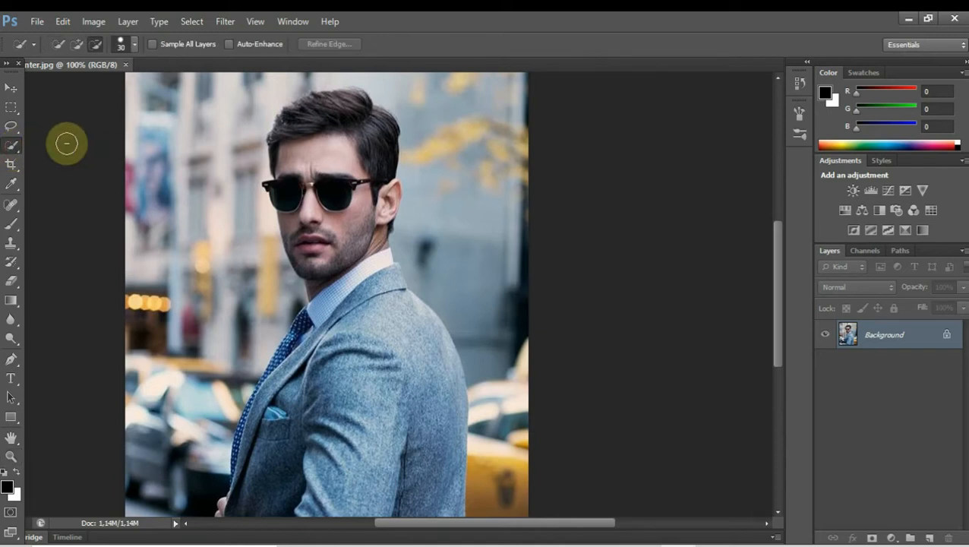
click(77, 44)
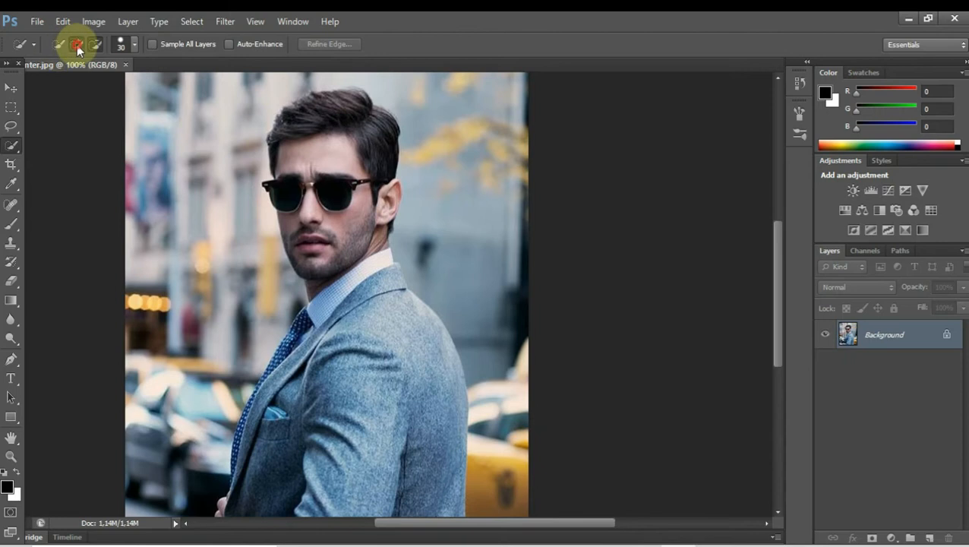
drag(358, 110, 319, 116)
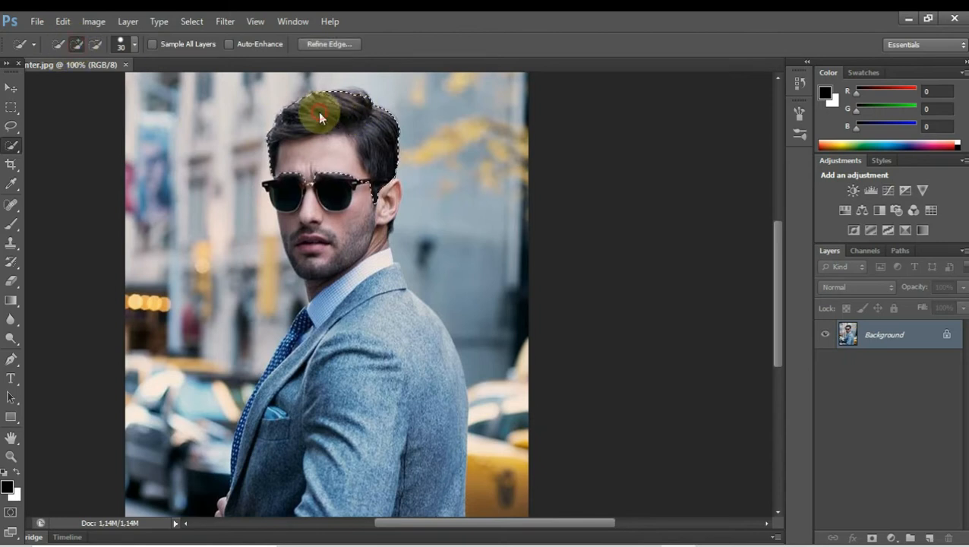
mouse_move(294, 197)
mouse_down()
mouse_move(330, 198)
mouse_move(341, 215)
mouse_move(364, 220)
mouse_move(363, 211)
mouse_move(363, 223)
mouse_move(380, 207)
mouse_up()
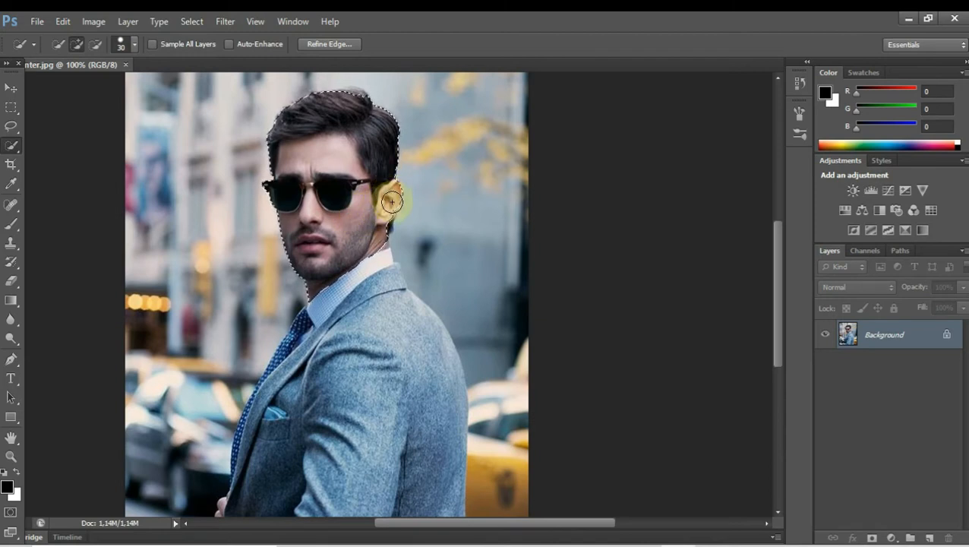
mouse_move(377, 242)
mouse_down()
mouse_move(368, 285)
mouse_move(303, 329)
mouse_move(309, 332)
mouse_move(270, 372)
mouse_move(400, 300)
mouse_move(439, 351)
mouse_move(444, 381)
mouse_up()
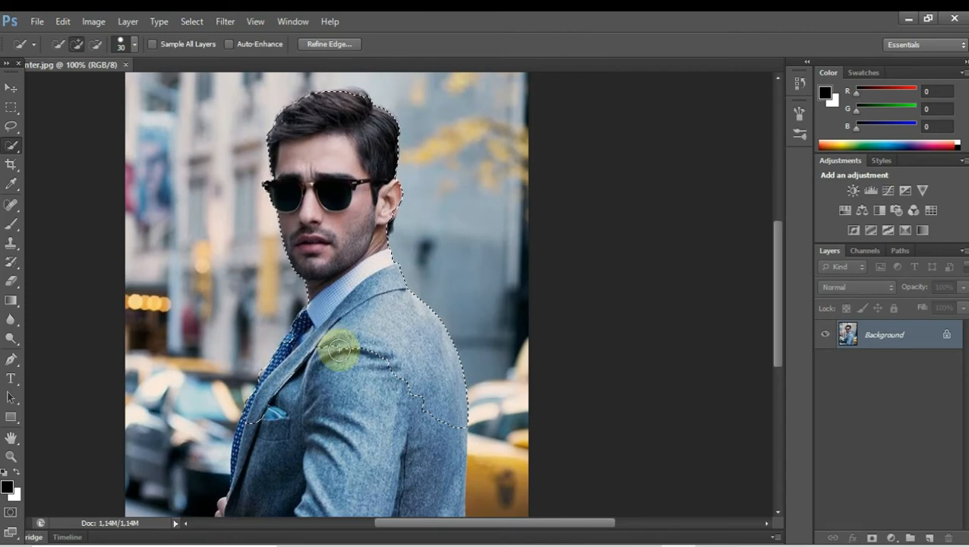
drag(338, 349, 353, 288)
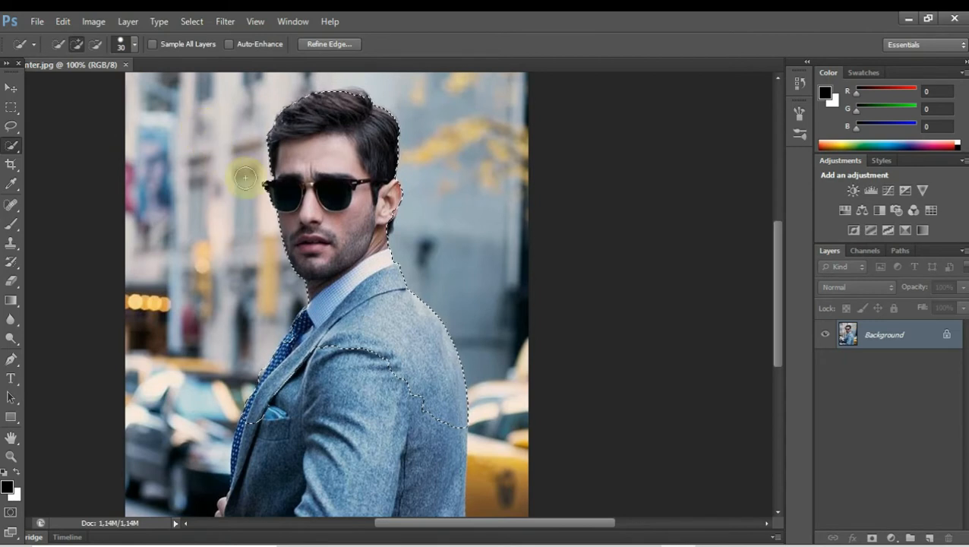
Step: Invert the selection and erase the street background and the lower part of the suit to white
right_click(341, 219)
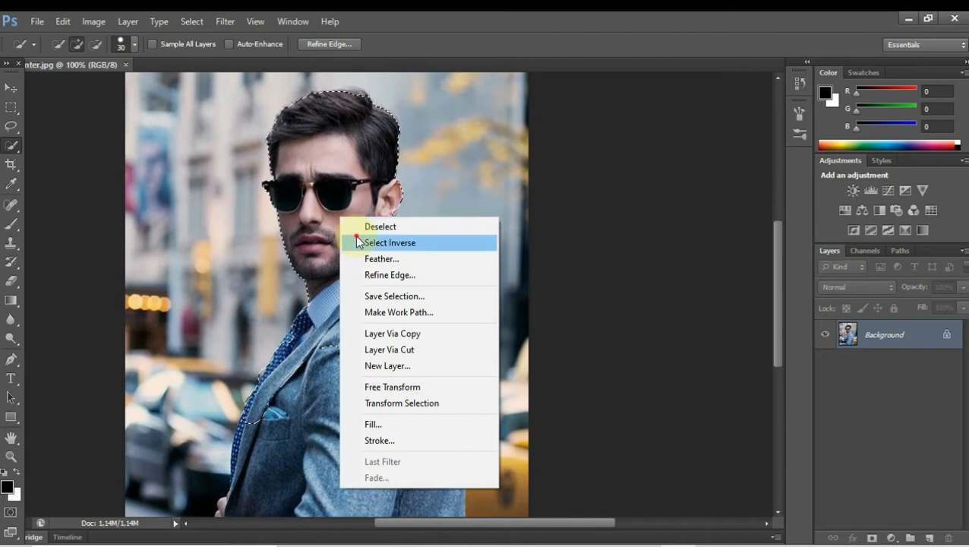
click(389, 243)
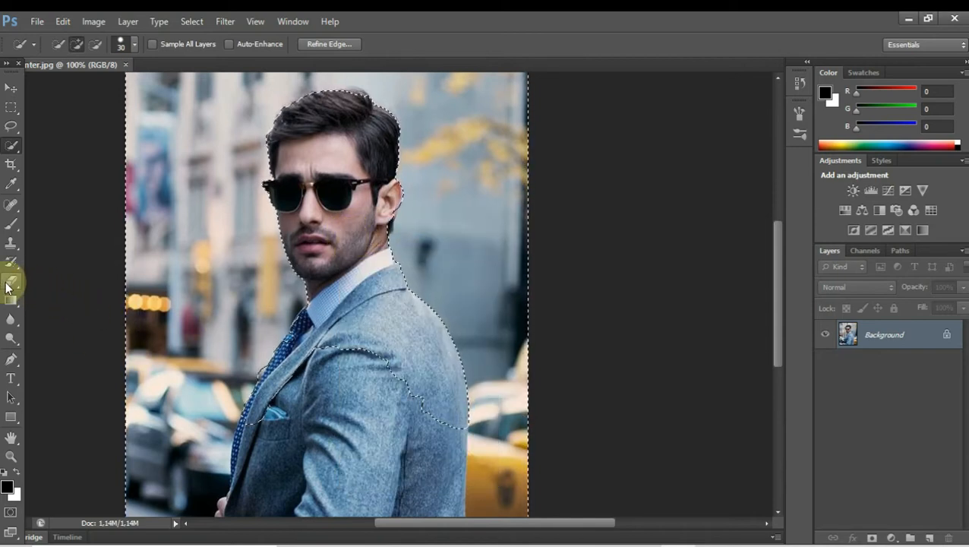
click(8, 284)
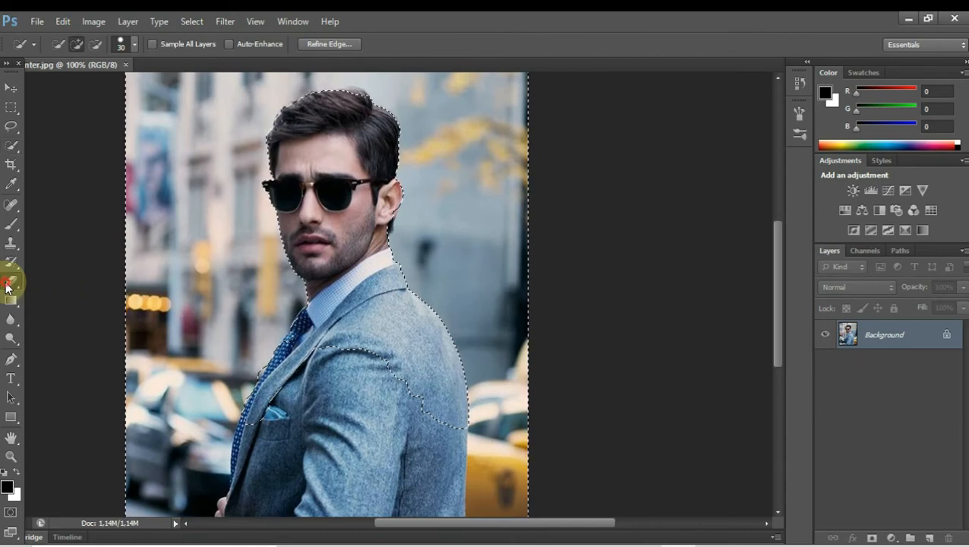
mouse_move(227, 183)
mouse_down()
mouse_move(168, 173)
mouse_move(328, 97)
mouse_move(487, 102)
mouse_move(491, 472)
mouse_move(316, 187)
mouse_move(436, 158)
mouse_move(268, 234)
mouse_move(147, 422)
mouse_move(329, 357)
mouse_move(263, 201)
mouse_move(123, 135)
mouse_move(476, 146)
mouse_move(511, 134)
mouse_up()
scroll(297, 307, down, 3)
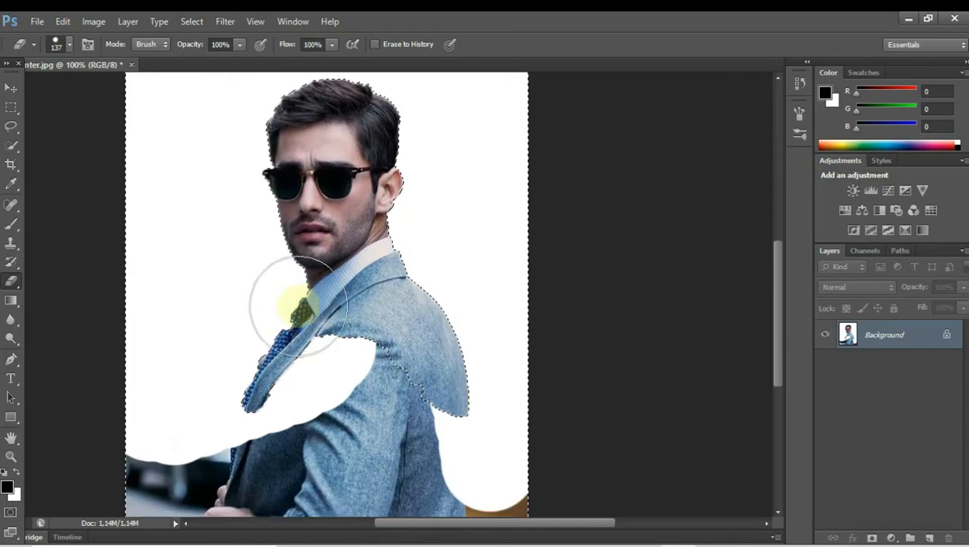
scroll(297, 307, down, 2)
mouse_move(169, 346)
mouse_down()
mouse_move(308, 433)
mouse_move(526, 436)
mouse_move(423, 366)
mouse_move(199, 334)
mouse_move(259, 385)
mouse_move(397, 369)
mouse_move(444, 315)
mouse_move(335, 287)
mouse_move(265, 291)
mouse_move(261, 274)
mouse_move(392, 274)
mouse_up()
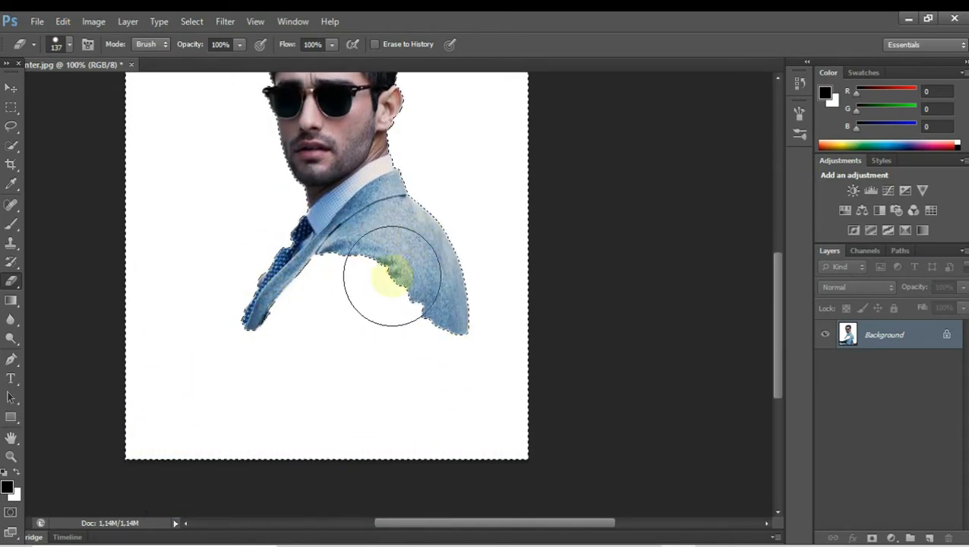
Step: Erase the remaining background traces around the head and shoulders, and remove the selection
scroll(456, 243, up, 5)
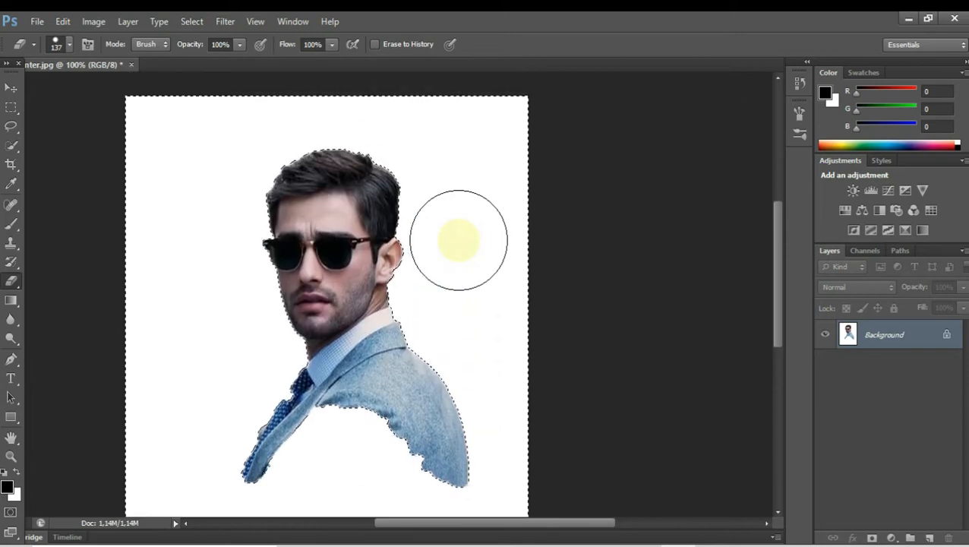
drag(459, 240, 446, 191)
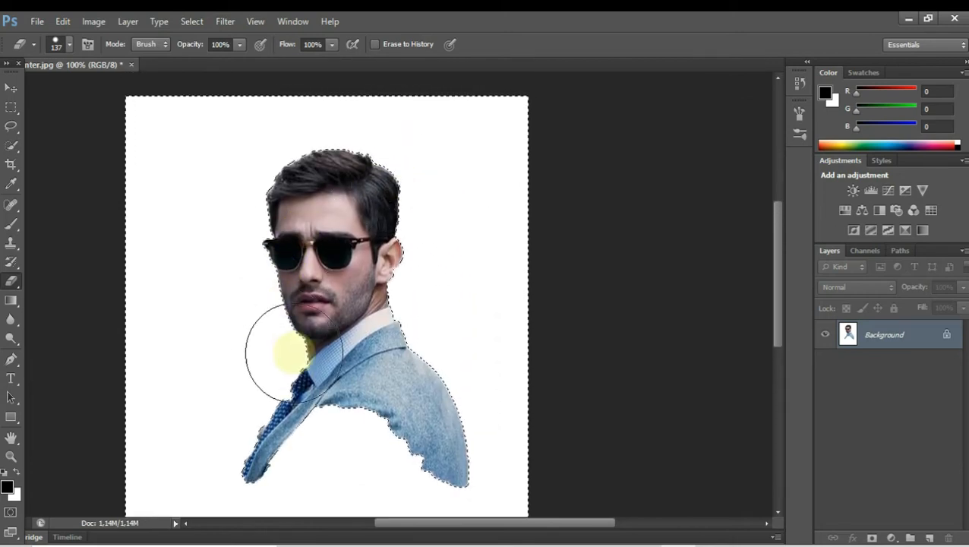
drag(444, 408, 442, 383)
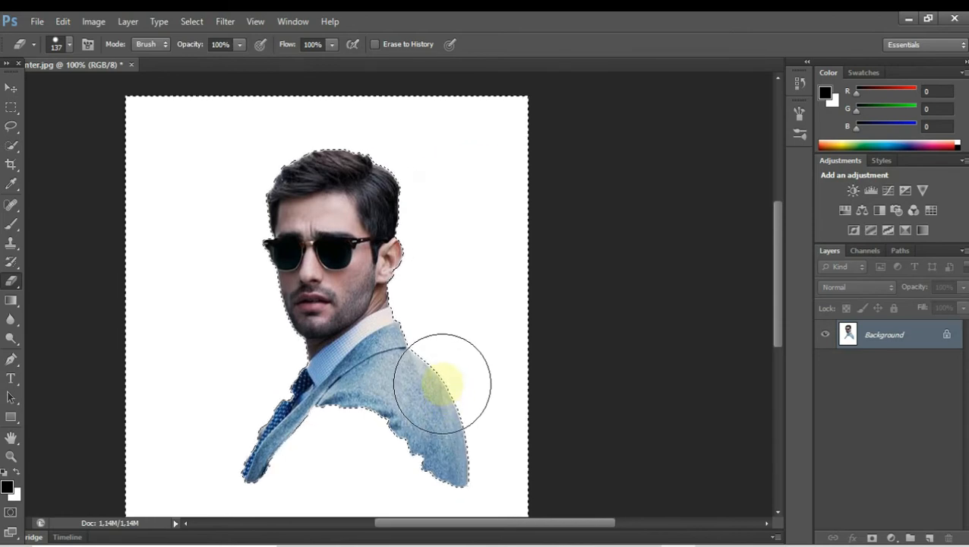
drag(442, 383, 424, 358)
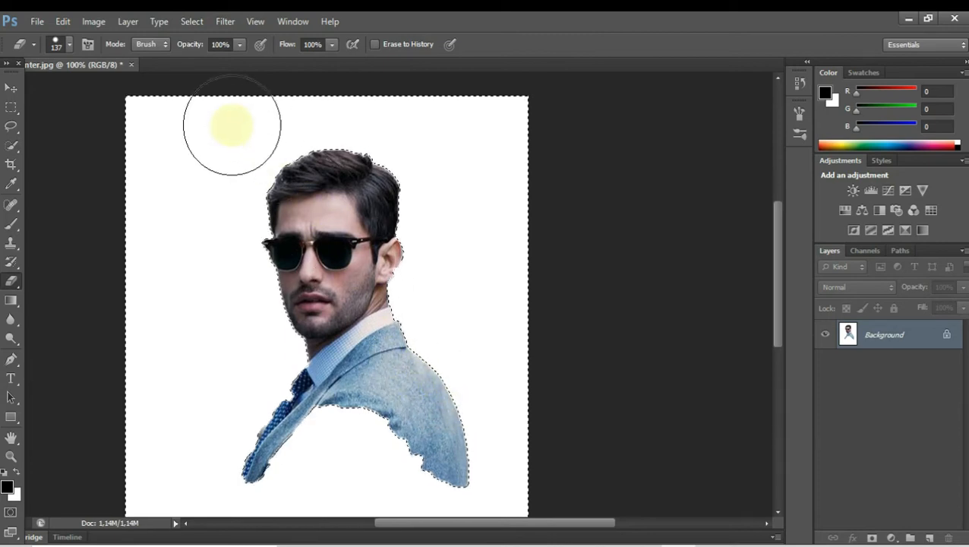
click(187, 26)
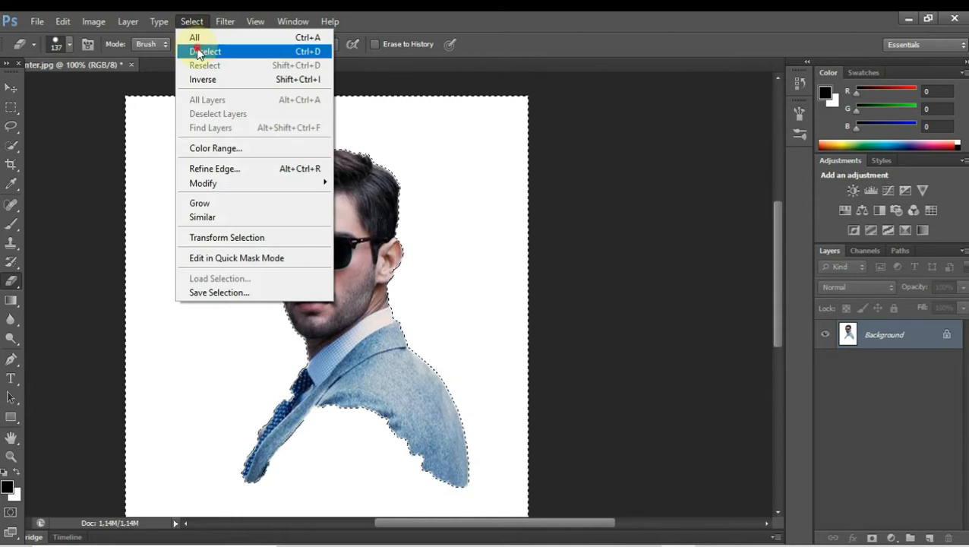
click(197, 51)
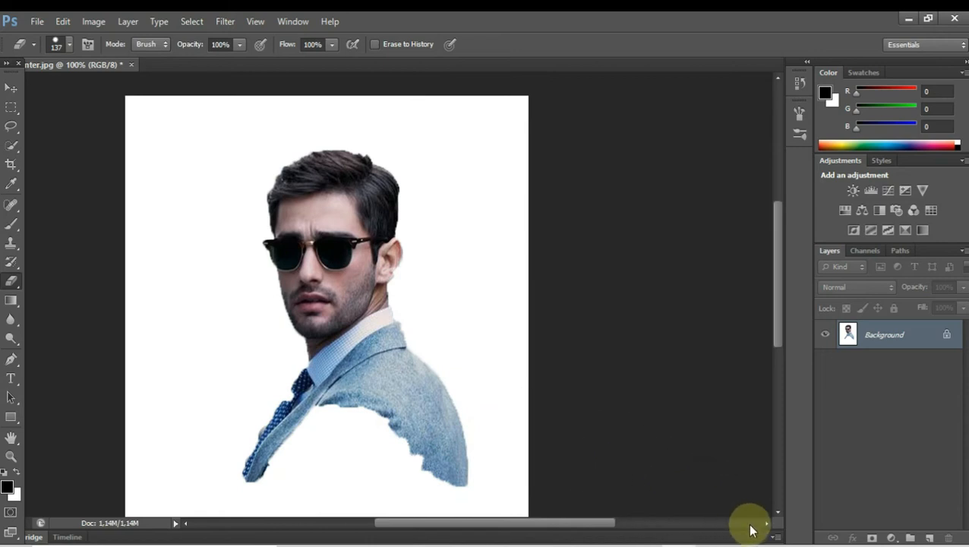
Step: Add a Threshold adjustment layer with a threshold level of 115
click(888, 538)
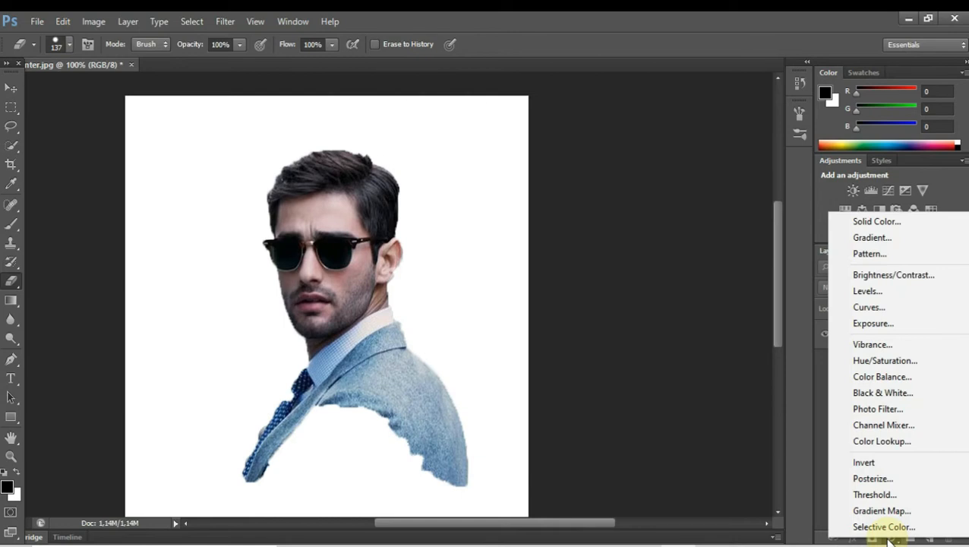
click(879, 495)
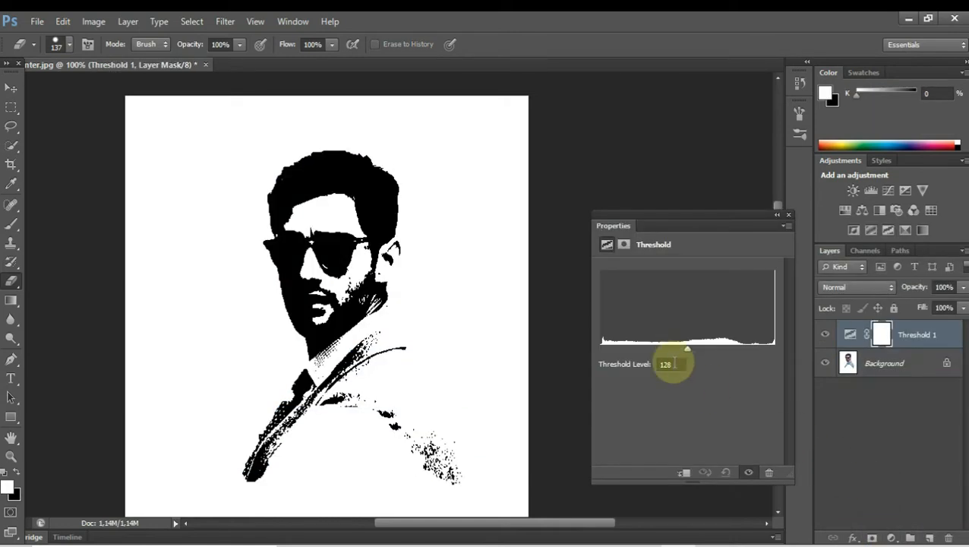
mouse_move(687, 345)
mouse_down()
mouse_move(705, 343)
mouse_move(672, 341)
mouse_move(679, 346)
mouse_up()
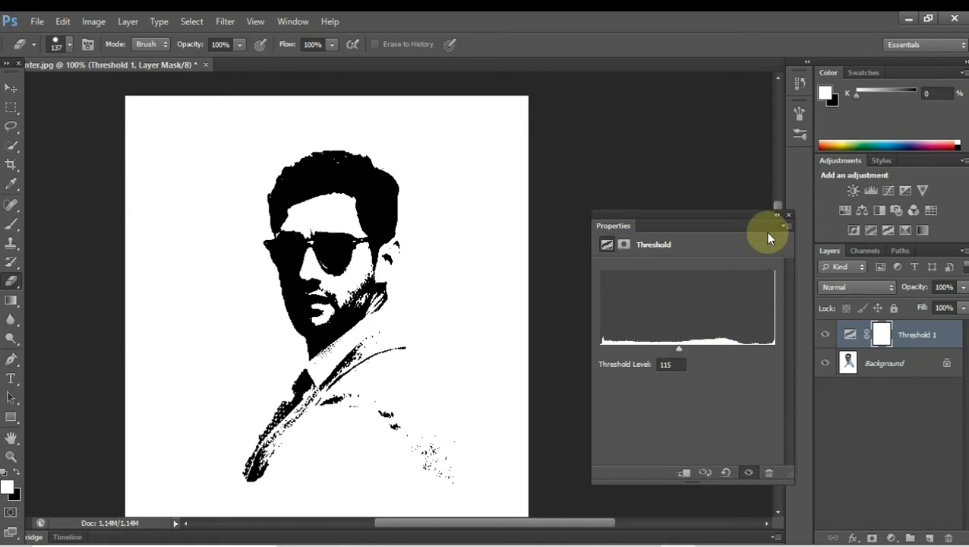
click(789, 215)
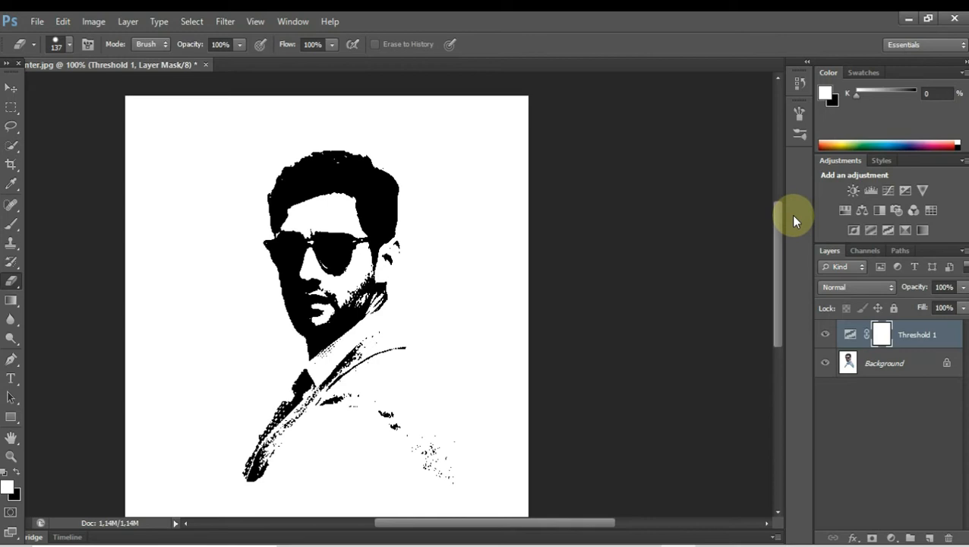
Step: Merge the Threshold adjustment layer with the Background layer
click(892, 366)
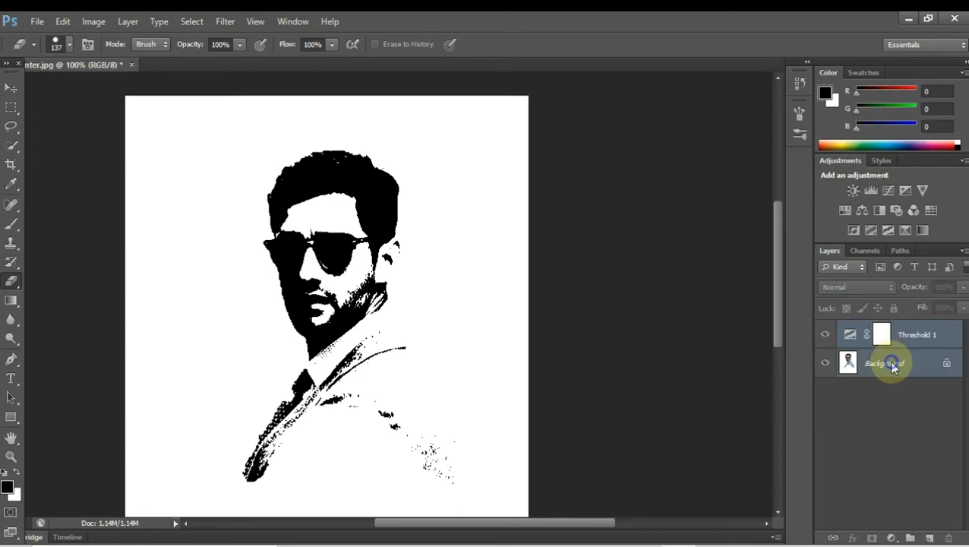
right_click(892, 367)
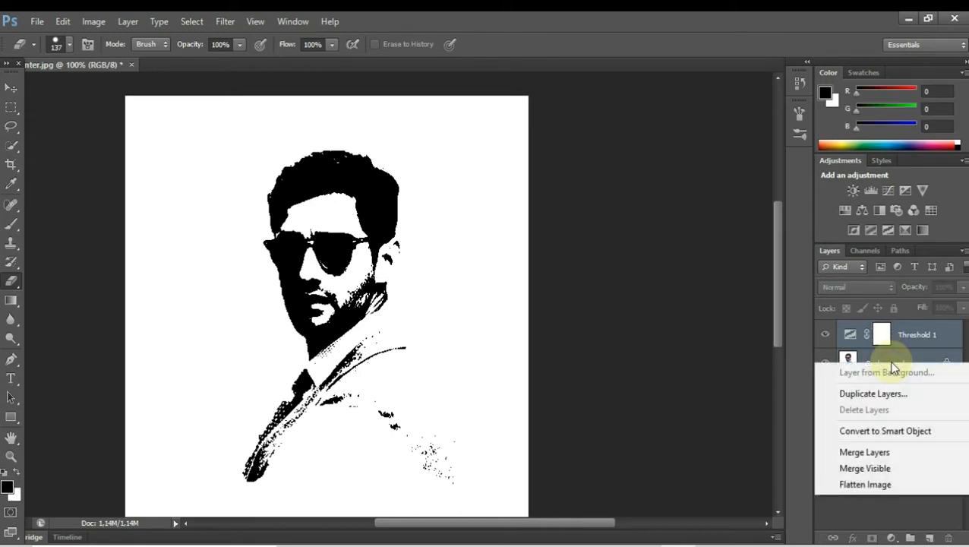
click(877, 453)
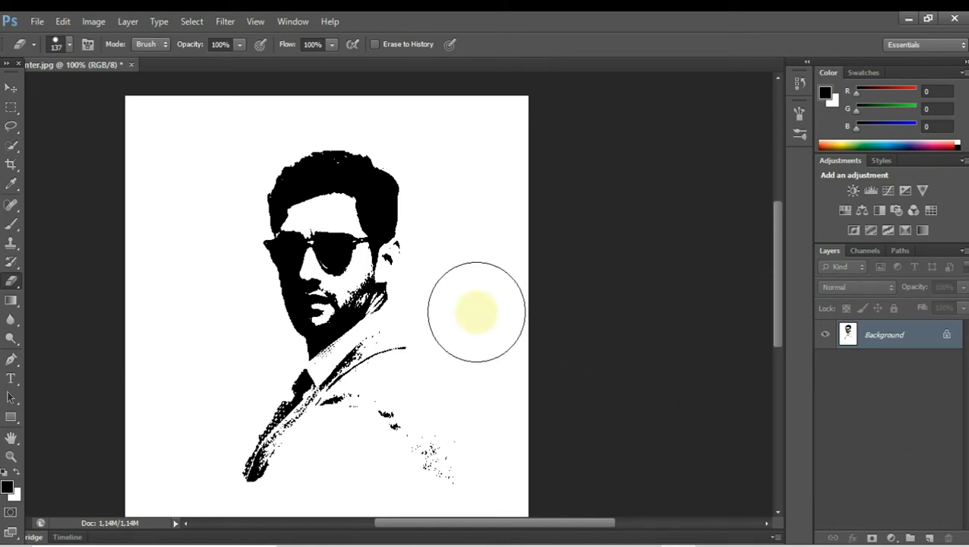
Step: Select the portrait's black areas with Color Range at a fuzziness of 40, and copy them to a new layer
click(193, 23)
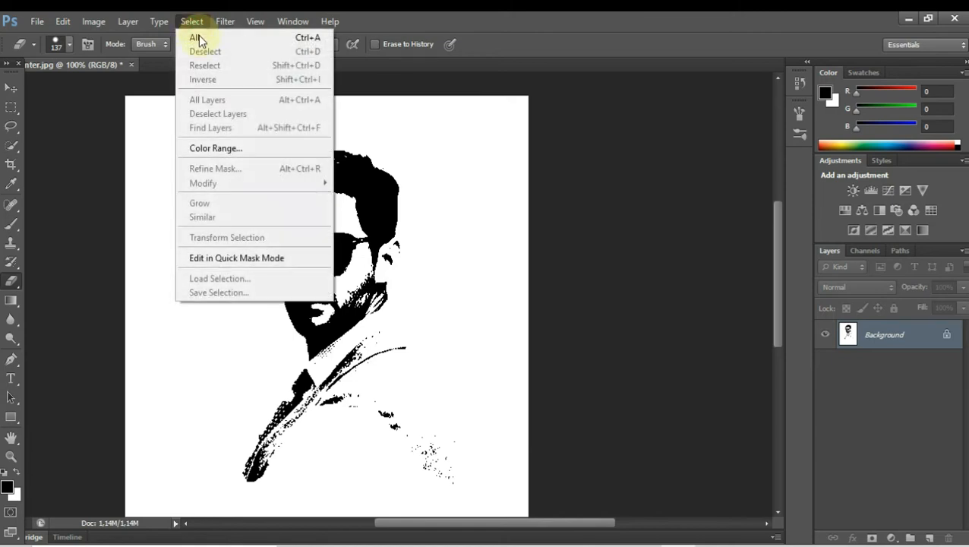
click(270, 149)
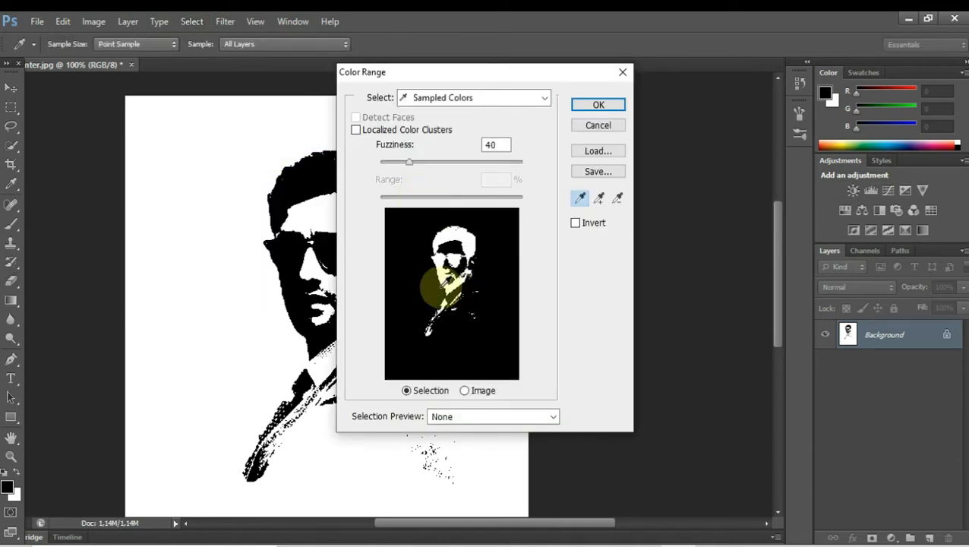
click(403, 227)
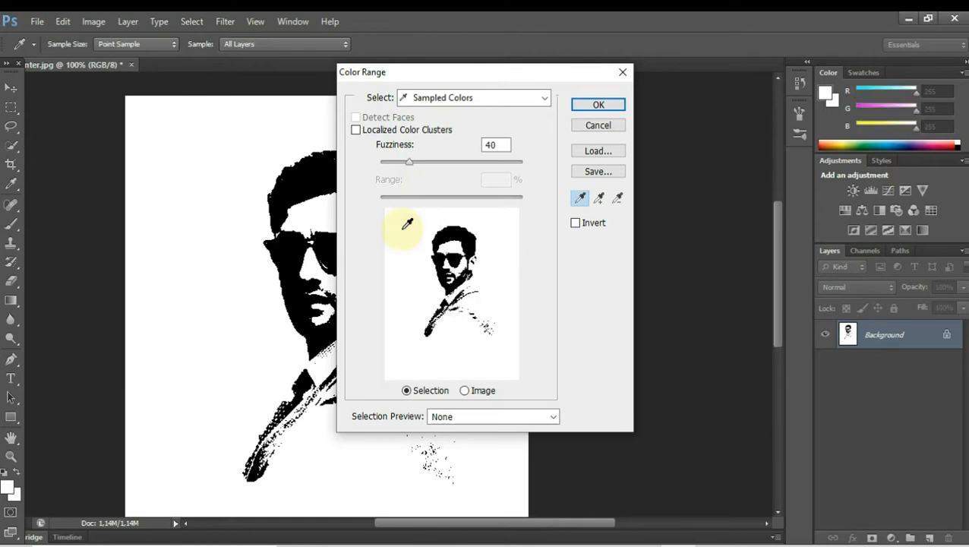
click(463, 228)
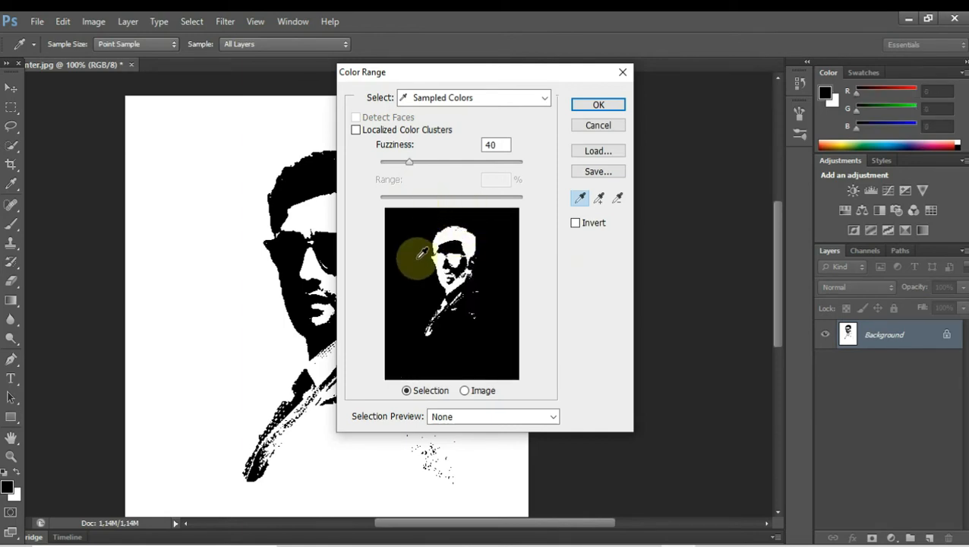
click(591, 109)
key(e)
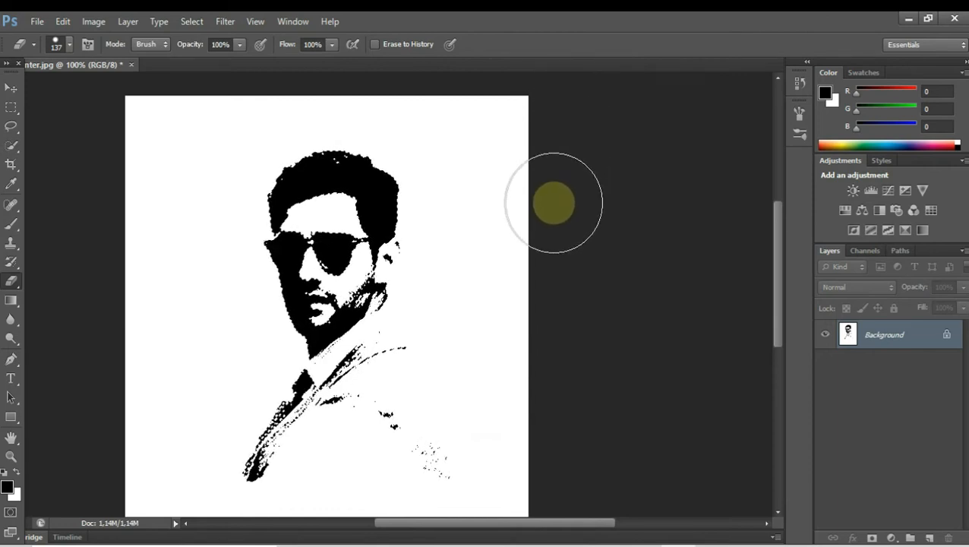
key(ctrl)
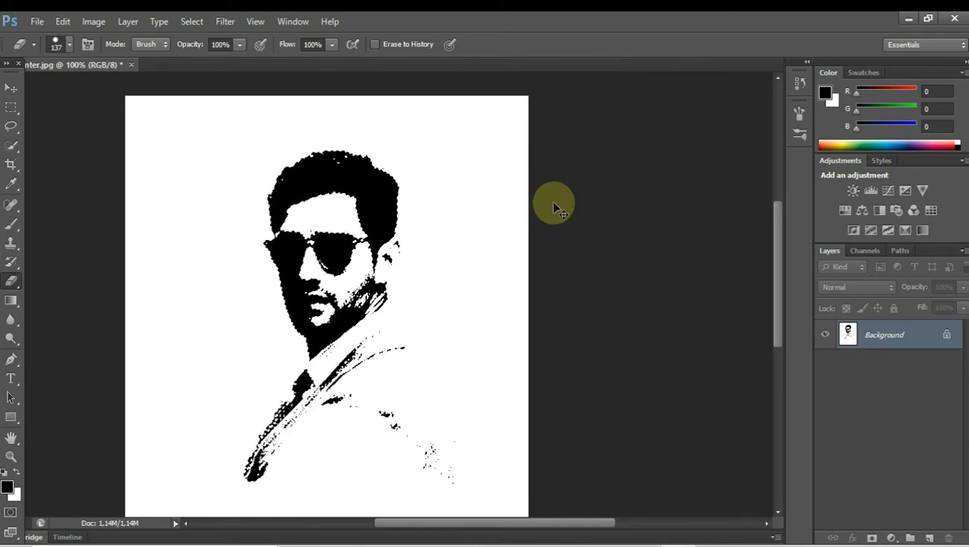
key(ctrl+j)
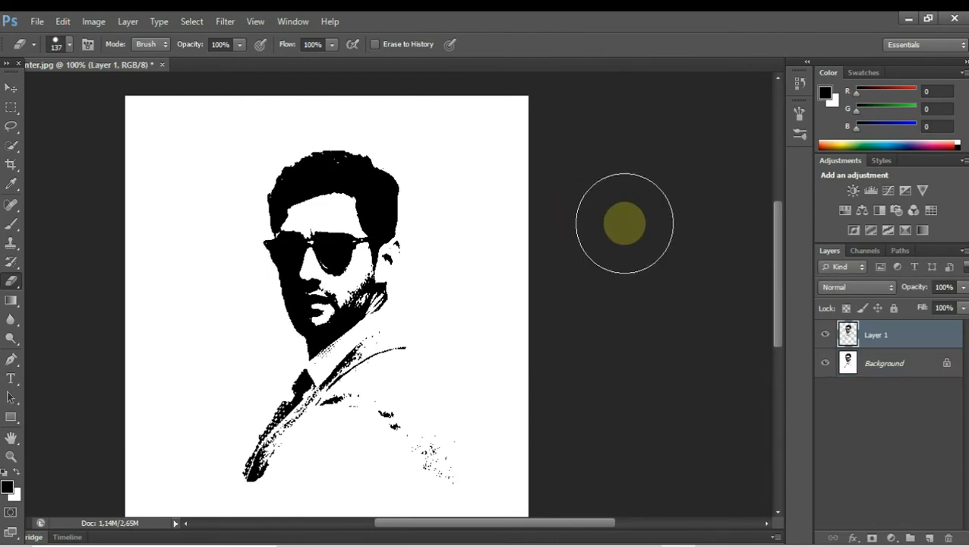
Step: Add a white (ffffff) Solid Color fill layer directly above the Background layer, and reselect Layer 1
click(883, 369)
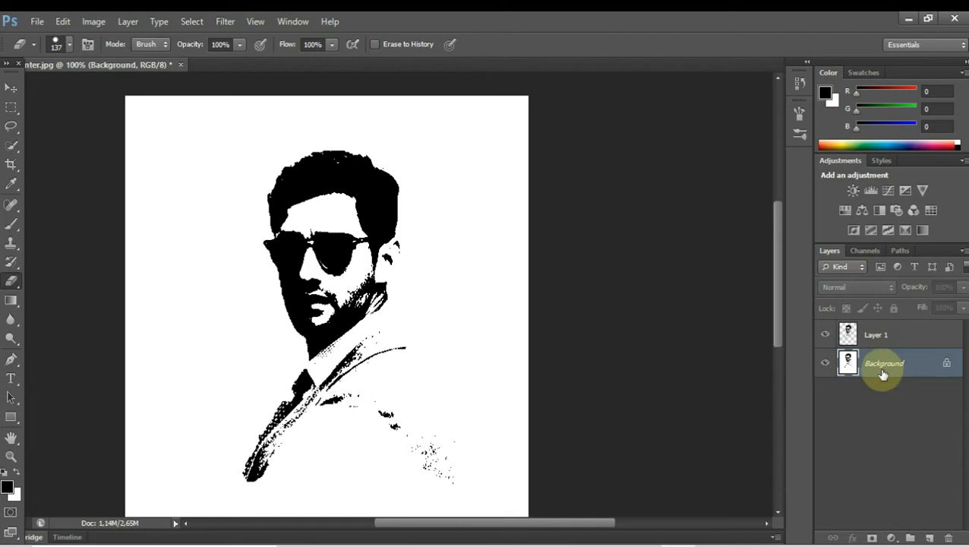
click(890, 538)
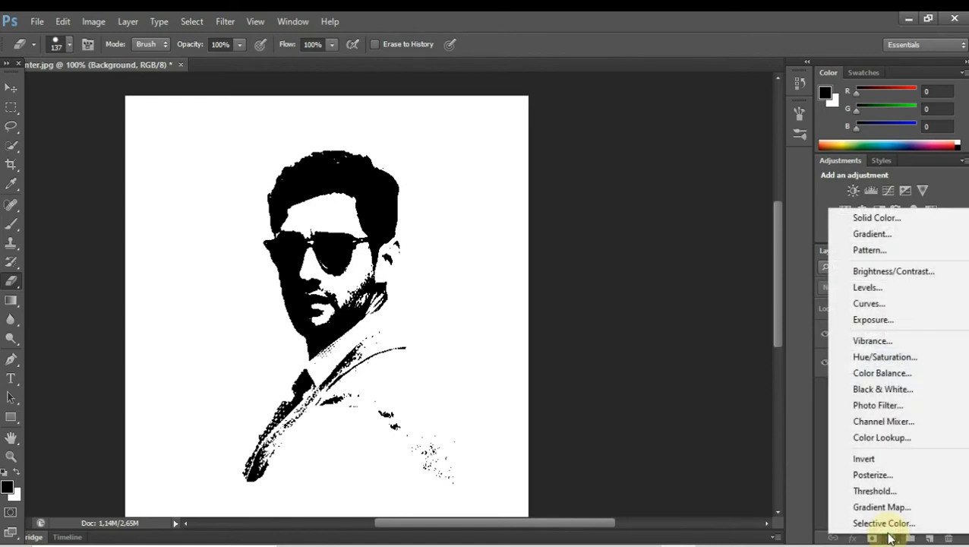
click(877, 219)
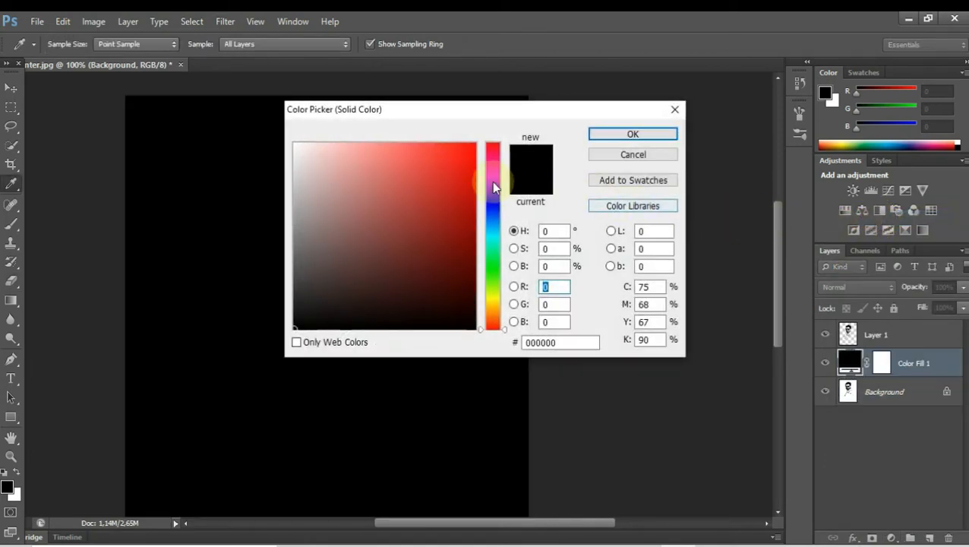
click(294, 145)
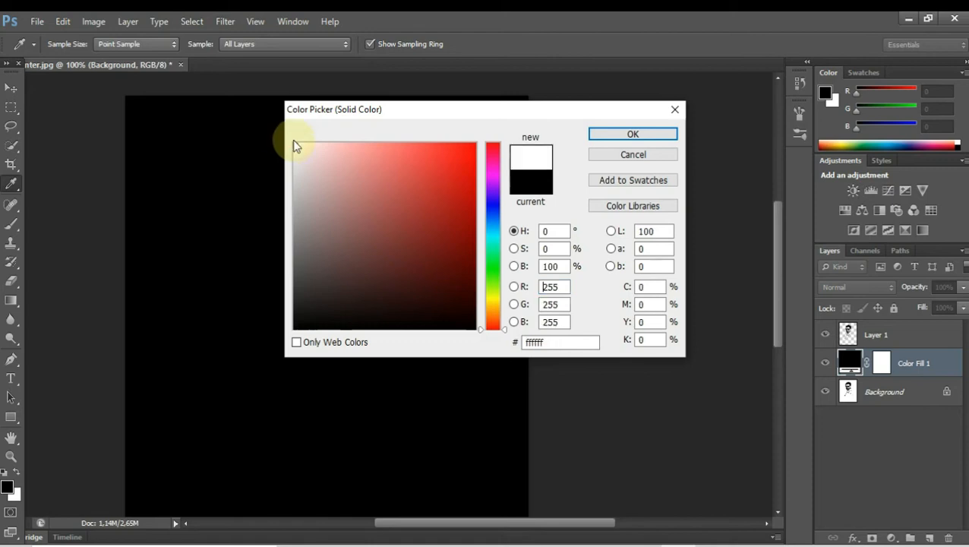
click(634, 135)
key(e)
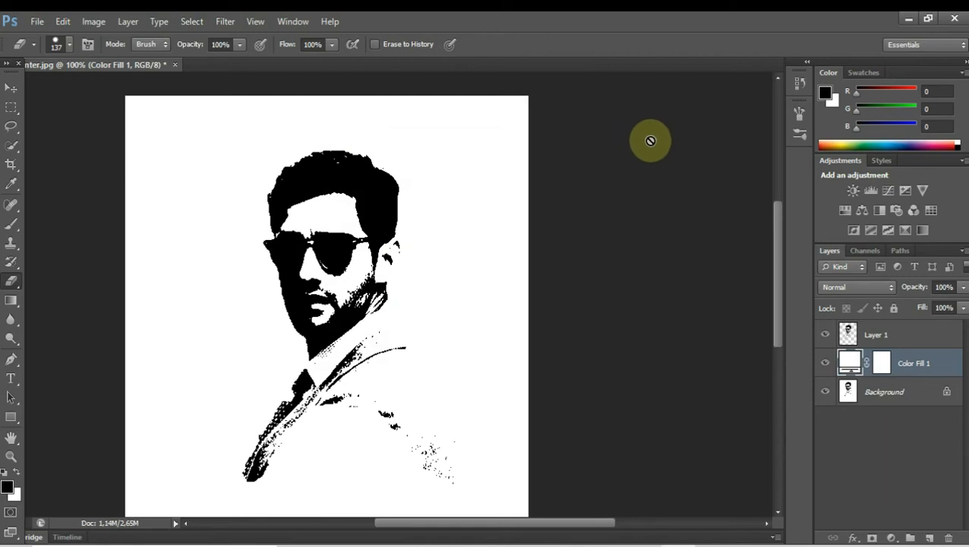
click(879, 334)
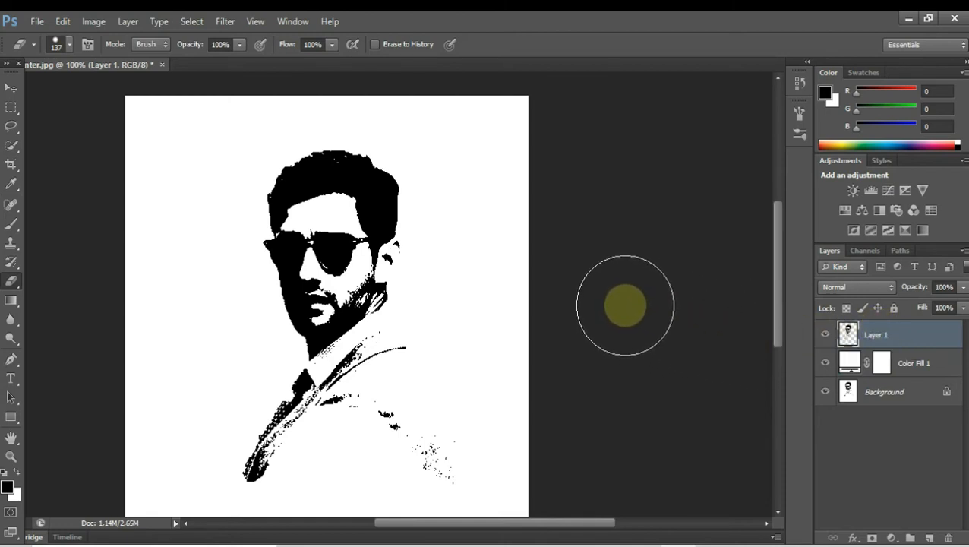
scroll(640, 295, down, 3)
scroll(640, 296, down, 2)
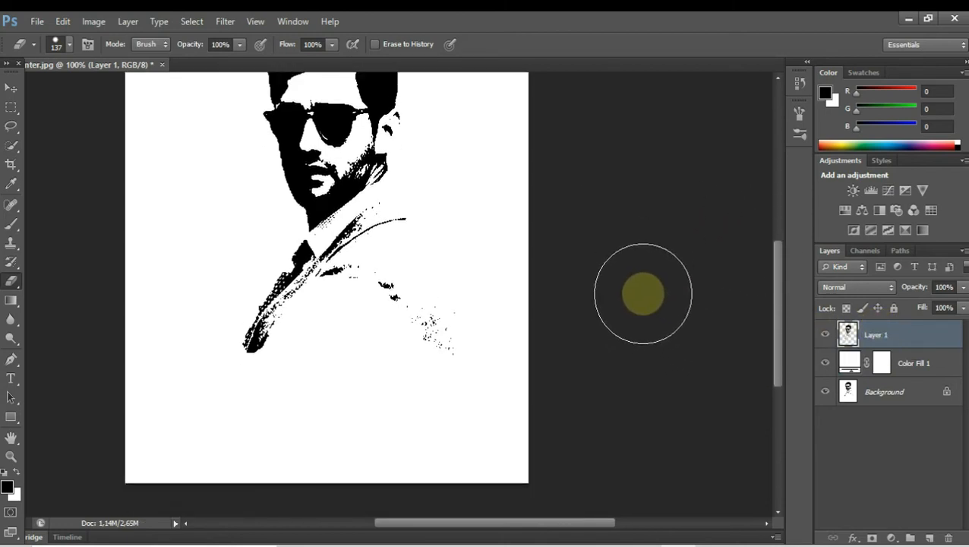
scroll(642, 294, up, 5)
scroll(643, 294, down, 2)
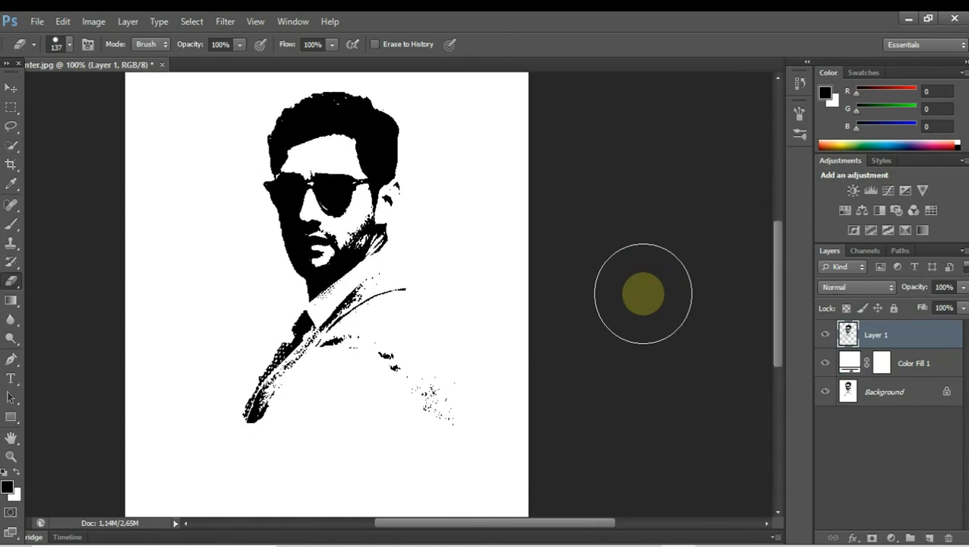
scroll(642, 293, up, 3)
scroll(644, 292, down, 1)
scroll(643, 292, down, 5)
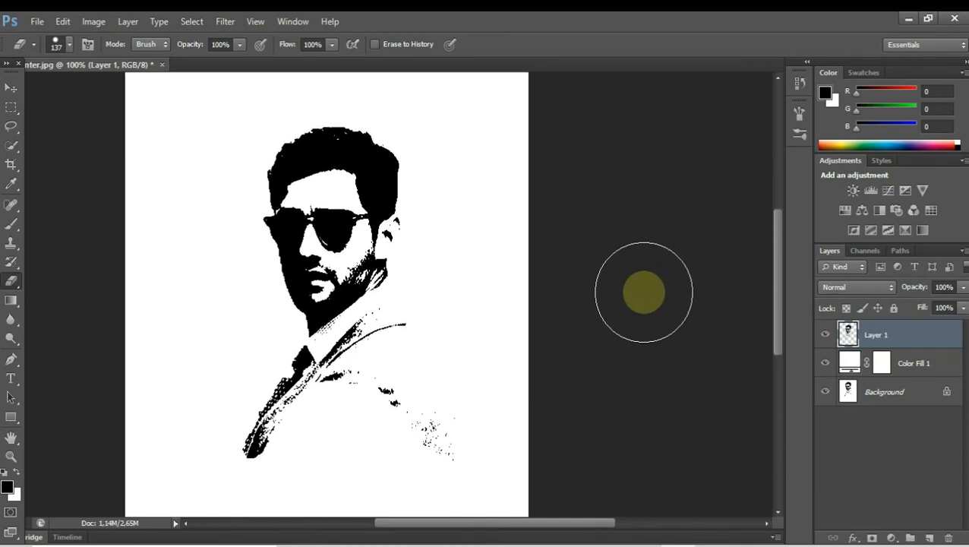
scroll(643, 292, up, 1)
scroll(643, 293, up, 3)
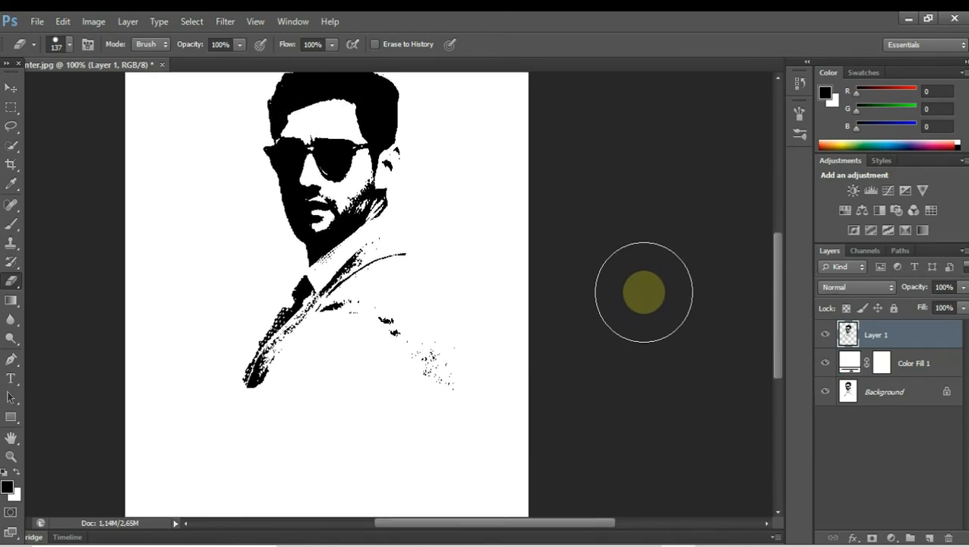
scroll(643, 293, down, 1)
scroll(643, 292, up, 2)
scroll(643, 292, up, 2)
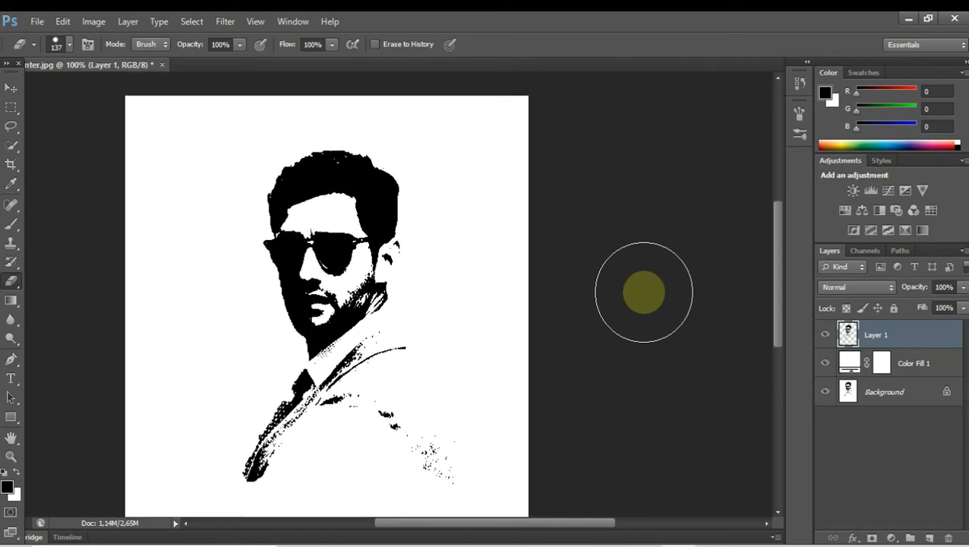
scroll(643, 292, down, 2)
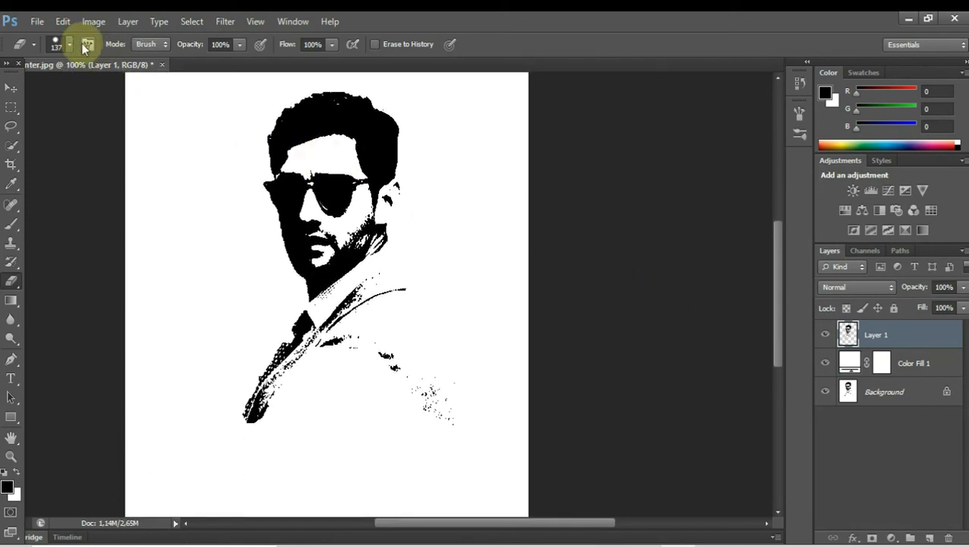
Step: Free-transform the Layer 1 portrait to about 118.5% width and 111% height, positioned at about X 295 px, Y 361.5 px
click(63, 22)
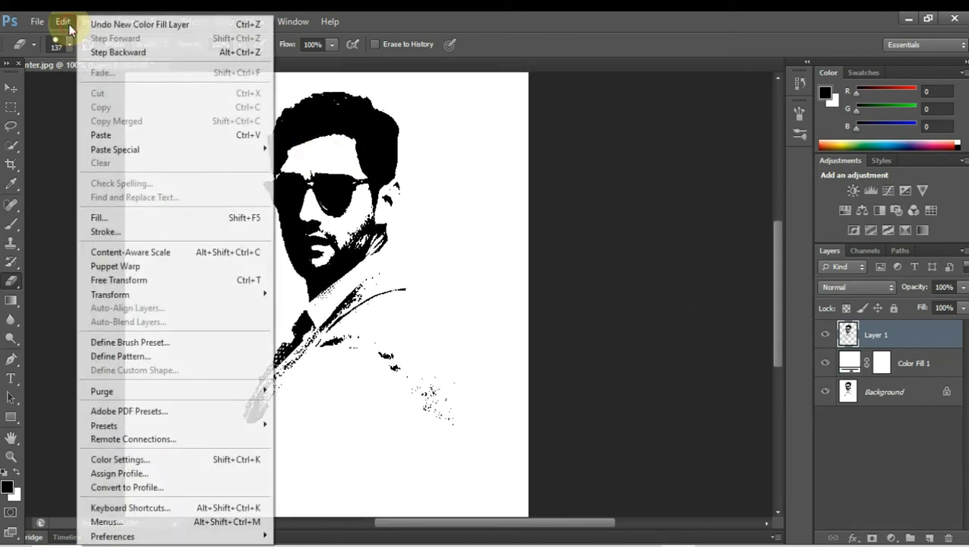
click(144, 281)
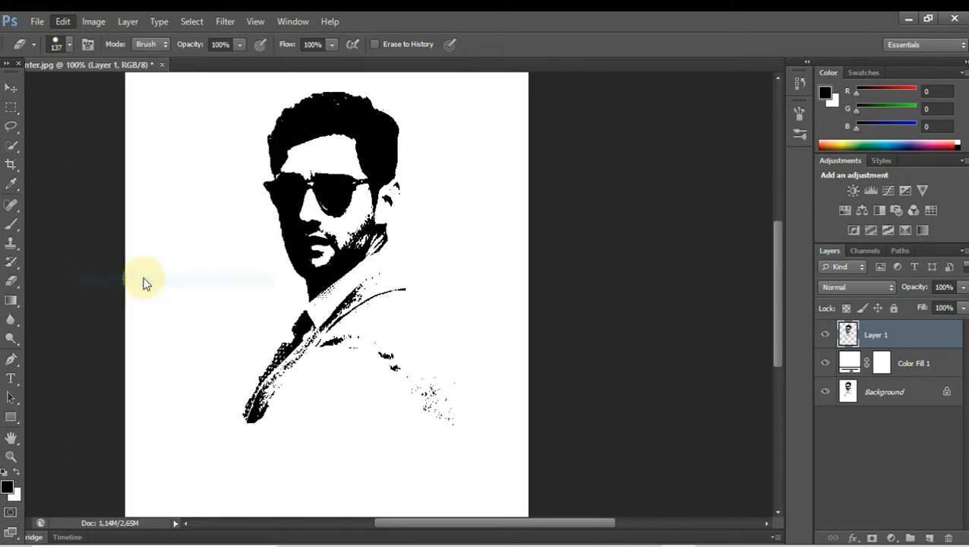
drag(288, 393, 280, 422)
drag(237, 452, 196, 488)
drag(315, 391, 329, 380)
scroll(501, 349, down, 2)
scroll(379, 319, up, 2)
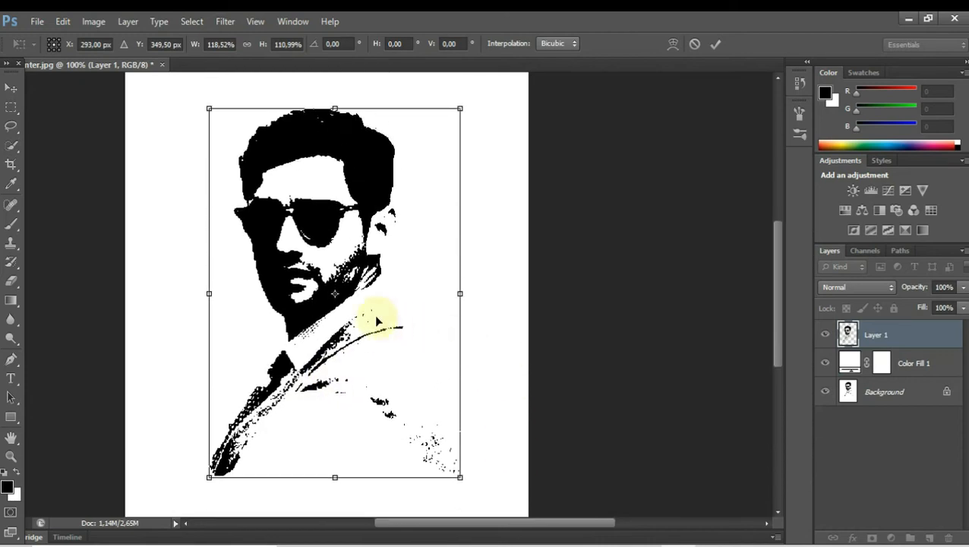
drag(378, 317, 380, 326)
scroll(446, 302, down, 3)
scroll(446, 302, down, 1)
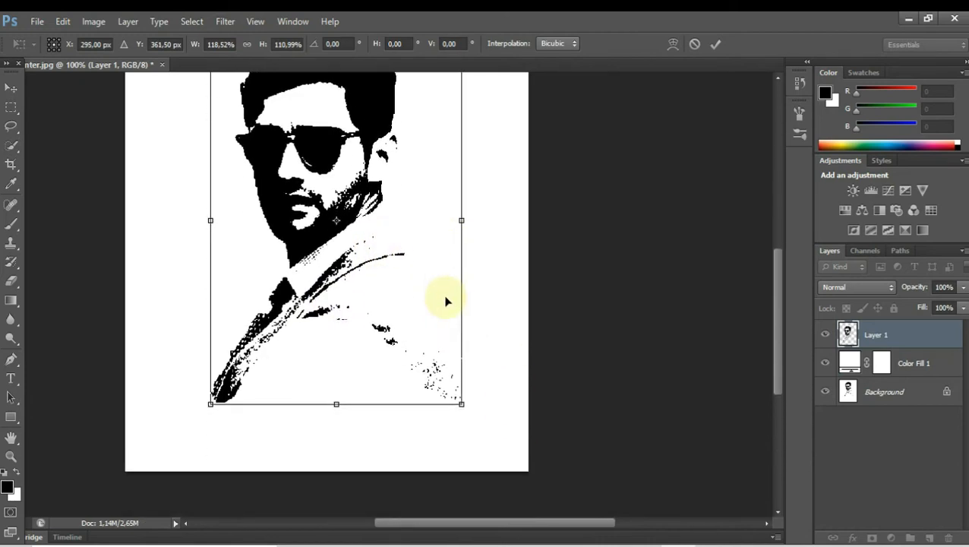
scroll(445, 301, up, 2)
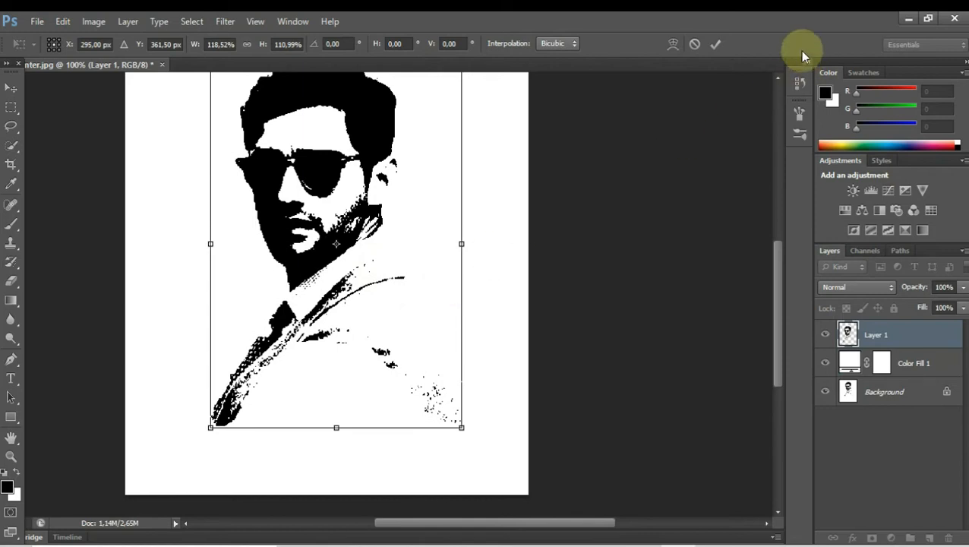
click(717, 43)
key(e)
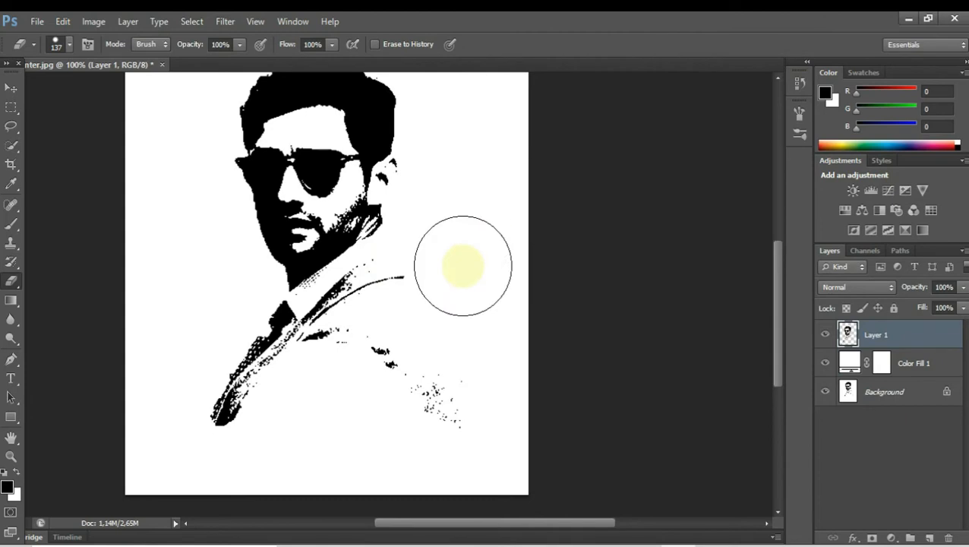
Step: Add a text layer over the suit below the lapel, set its font size to 18 pt, and enter the first name
click(12, 90)
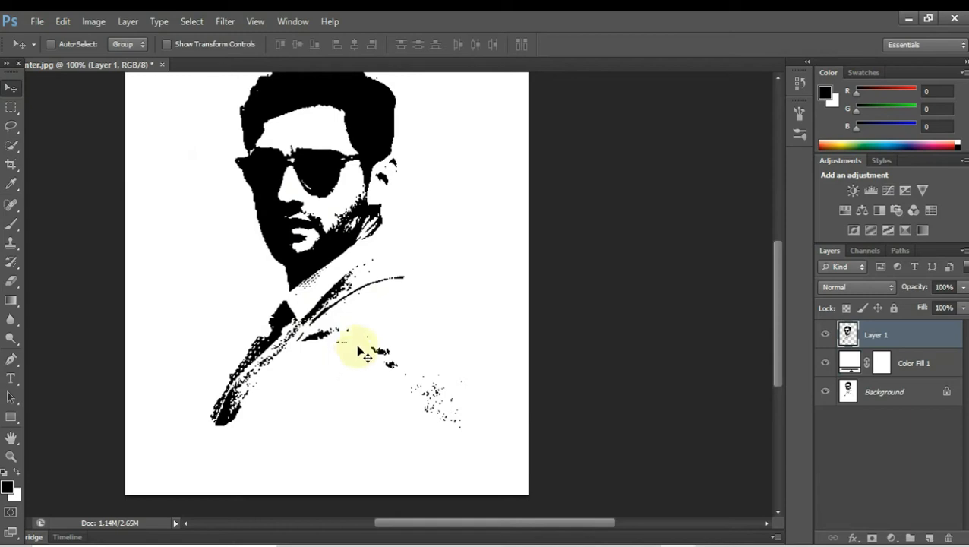
click(14, 386)
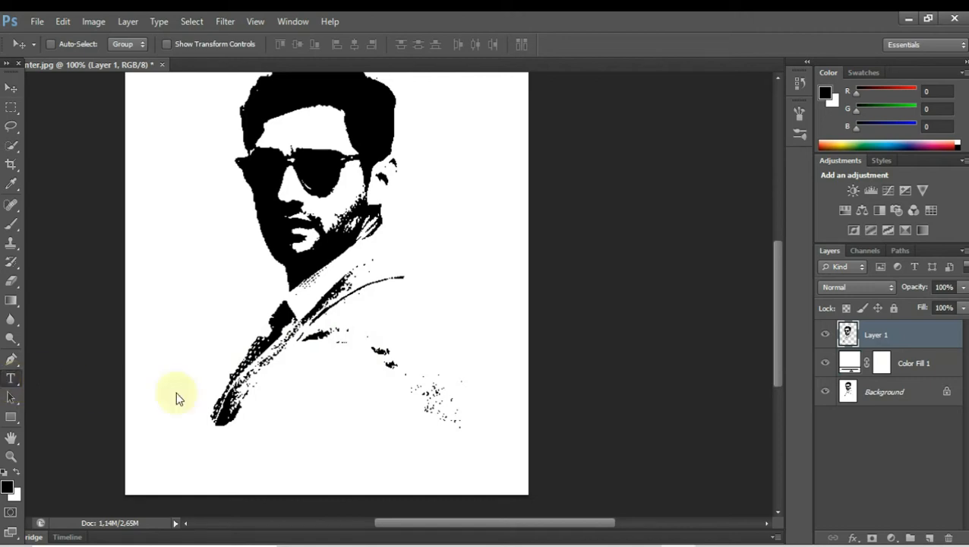
click(312, 365)
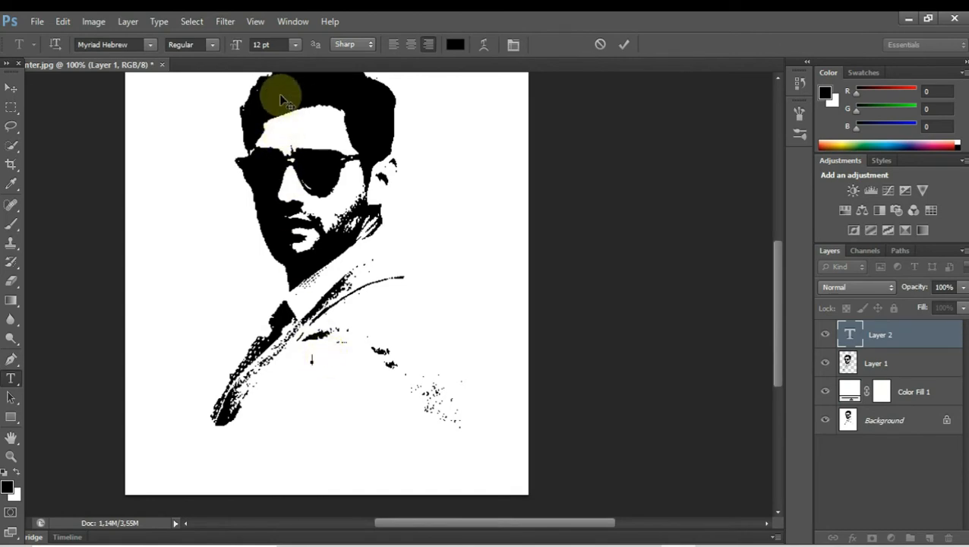
click(293, 46)
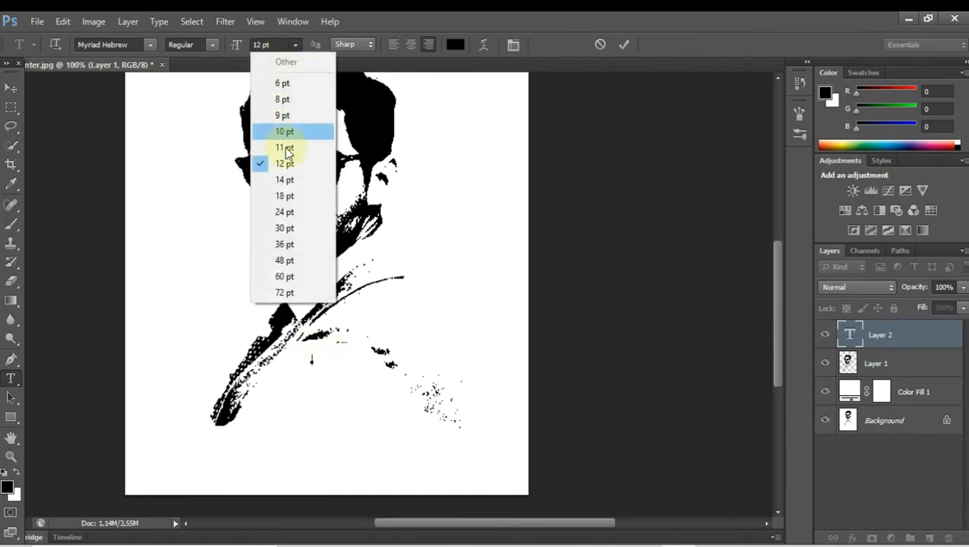
click(291, 196)
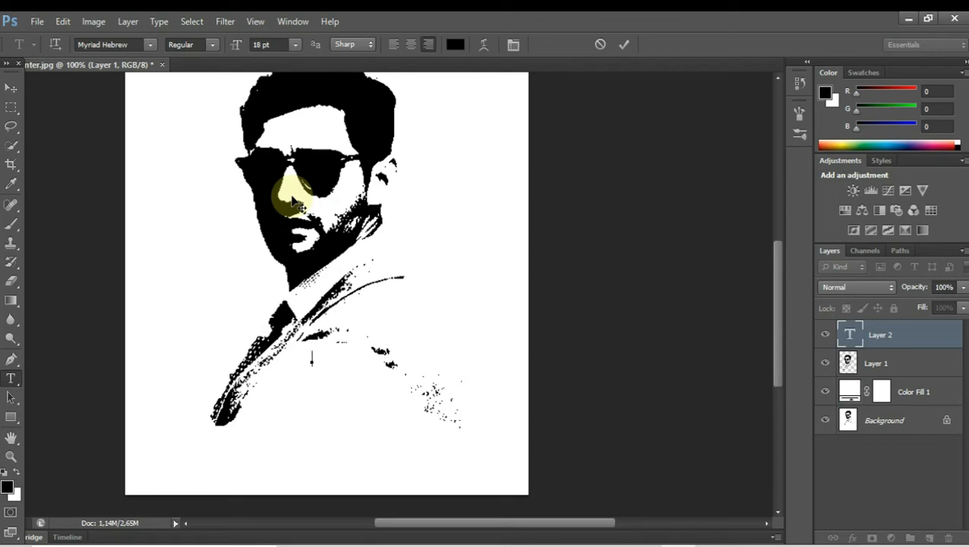
text(Derrick)
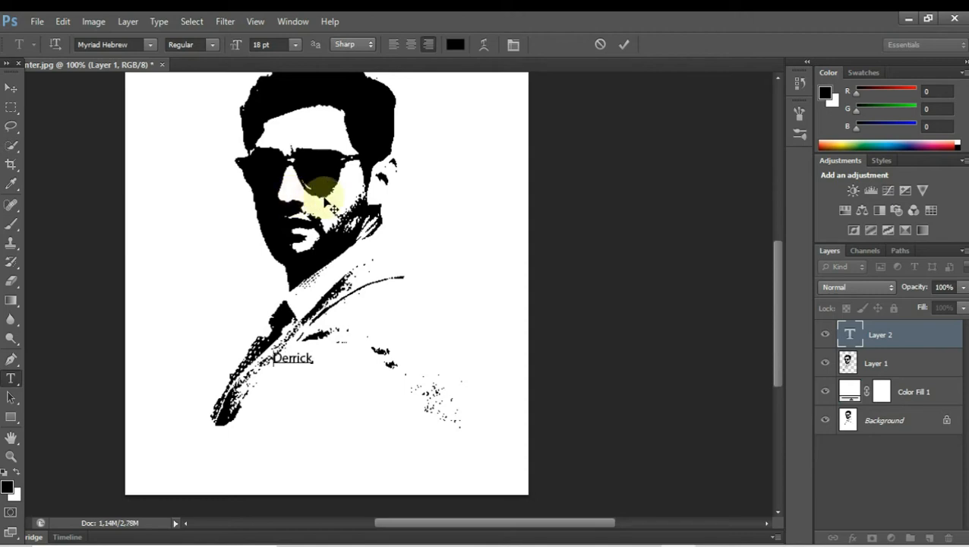
Step: Select the whole name text on the suit and set its font to LeviReBrushed
double_click(295, 357)
drag(295, 355, 269, 355)
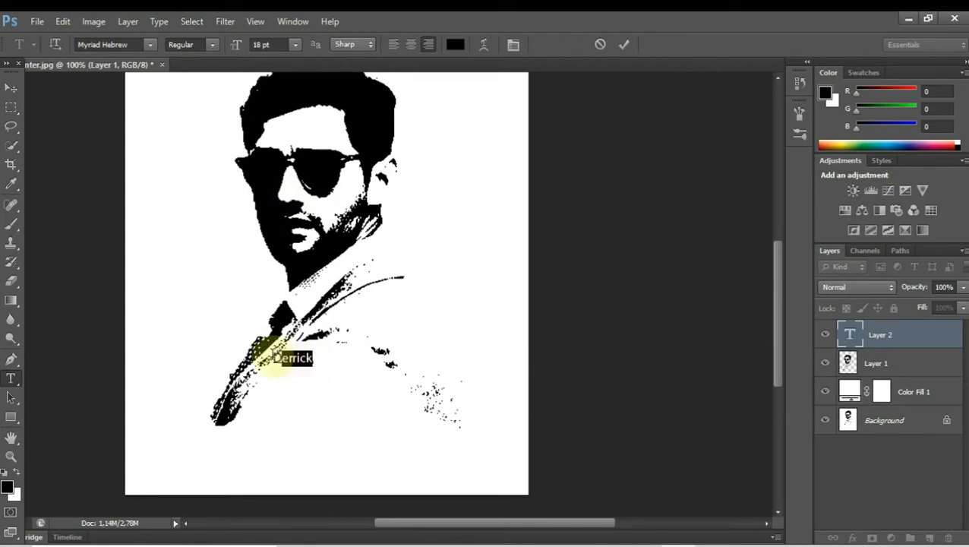
click(269, 355)
double_click(277, 357)
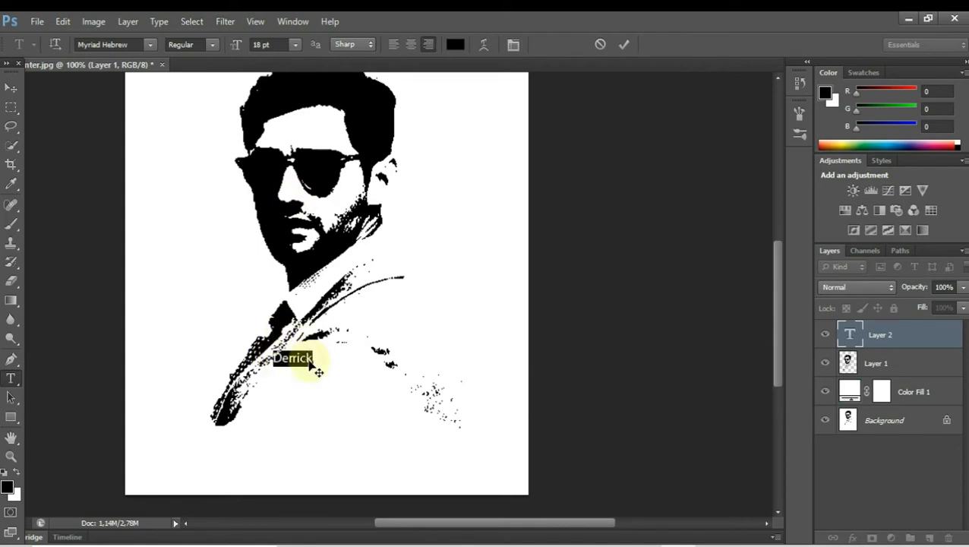
click(150, 47)
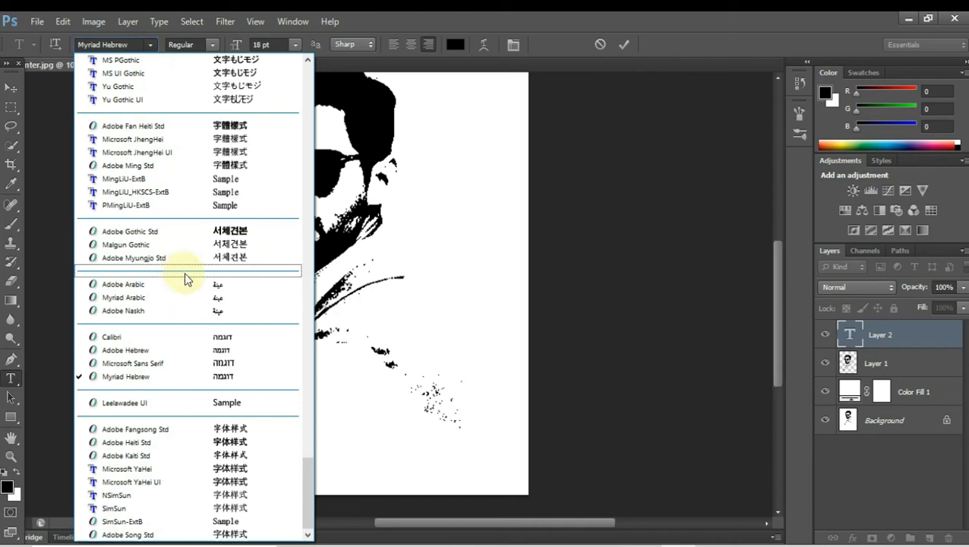
scroll(161, 307, up, 10)
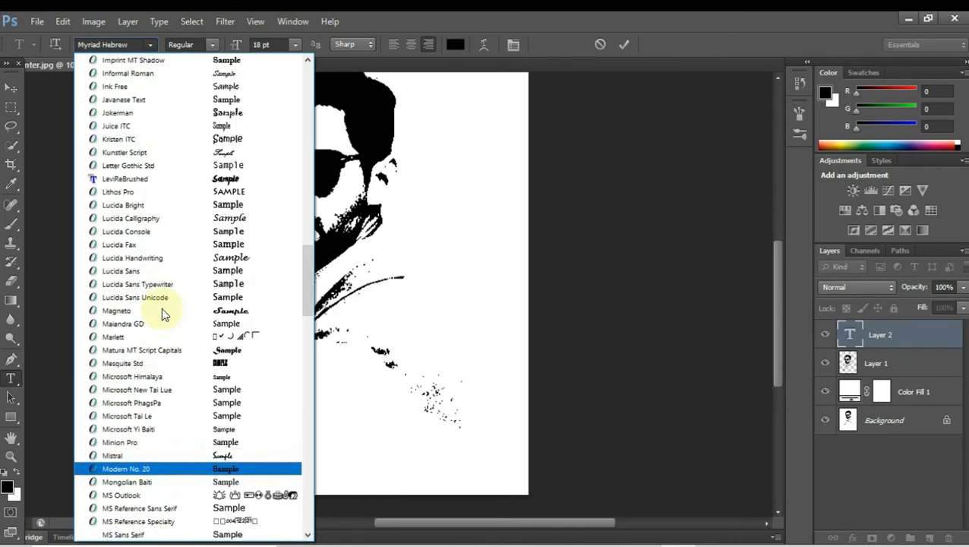
click(166, 180)
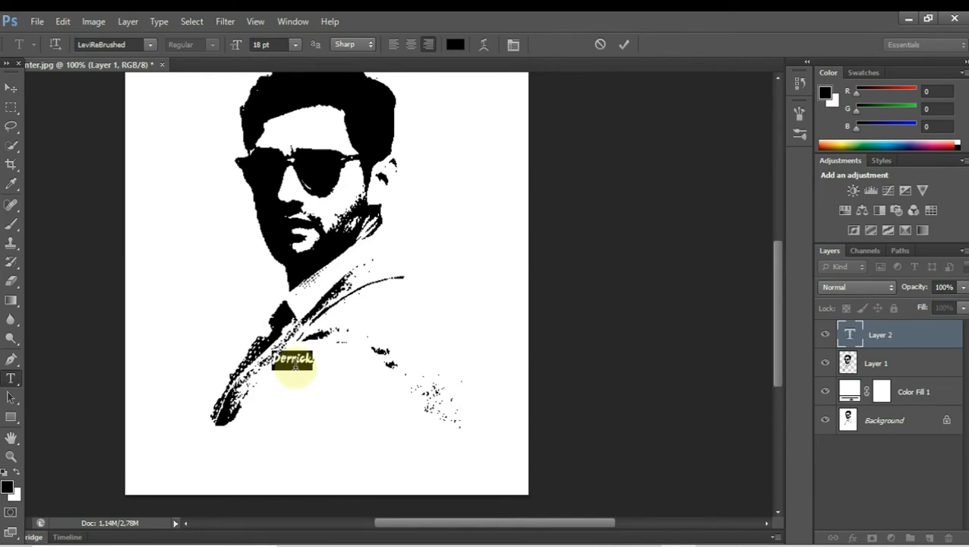
Step: Set the name text's size to 48 pt and move it onto the blank jacket area below the shoulder marks
click(295, 44)
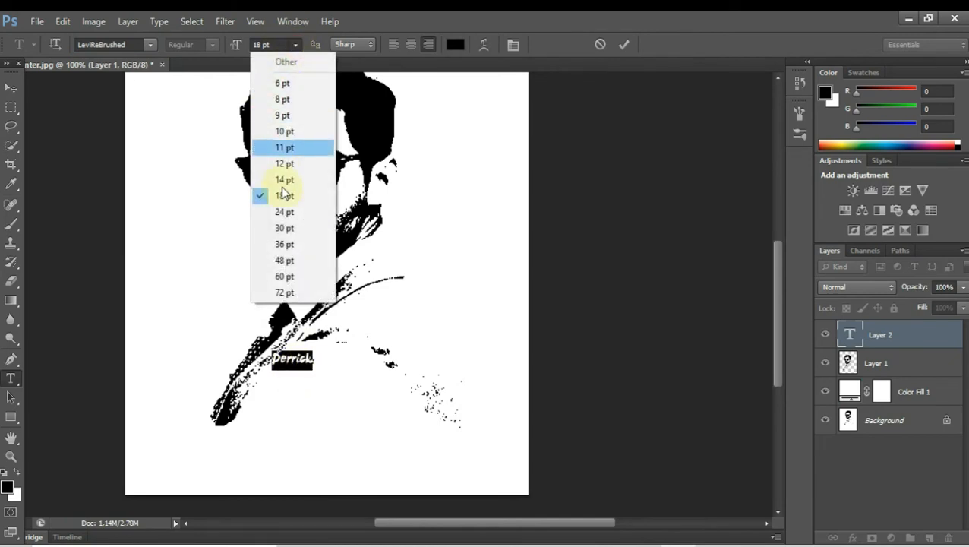
click(284, 228)
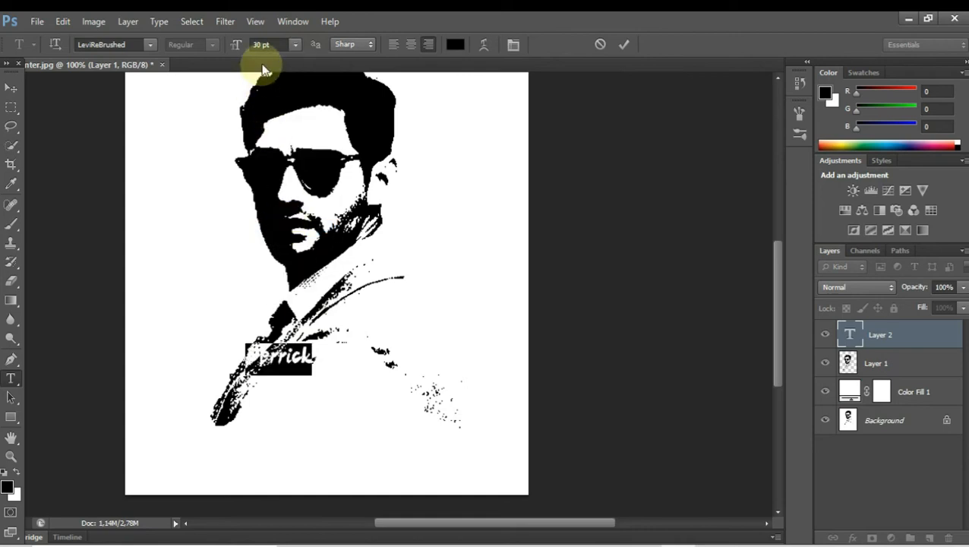
click(295, 44)
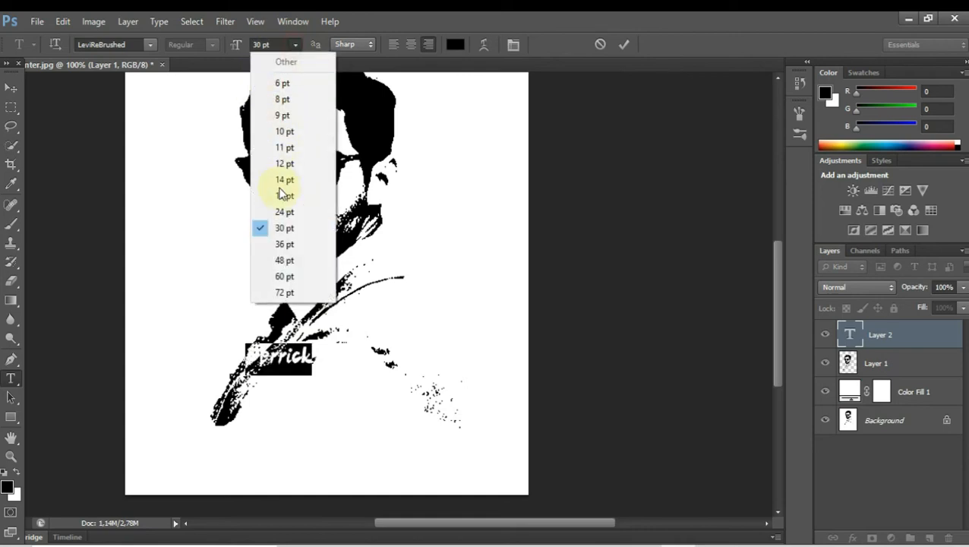
click(284, 260)
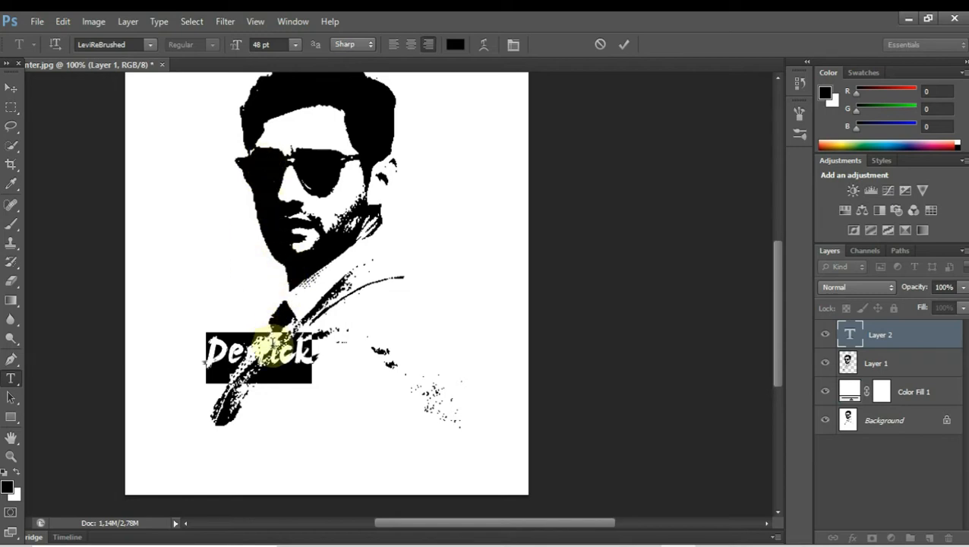
click(12, 88)
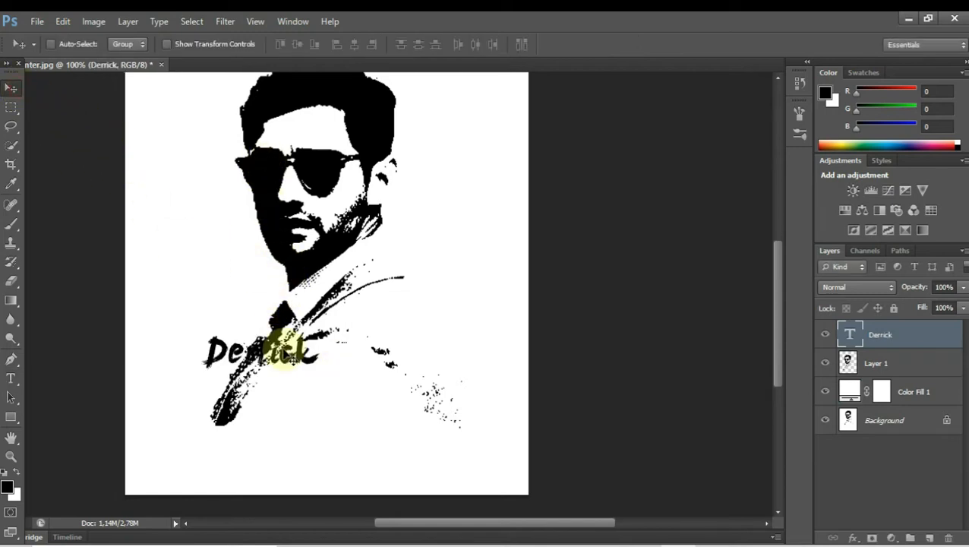
drag(285, 351, 365, 380)
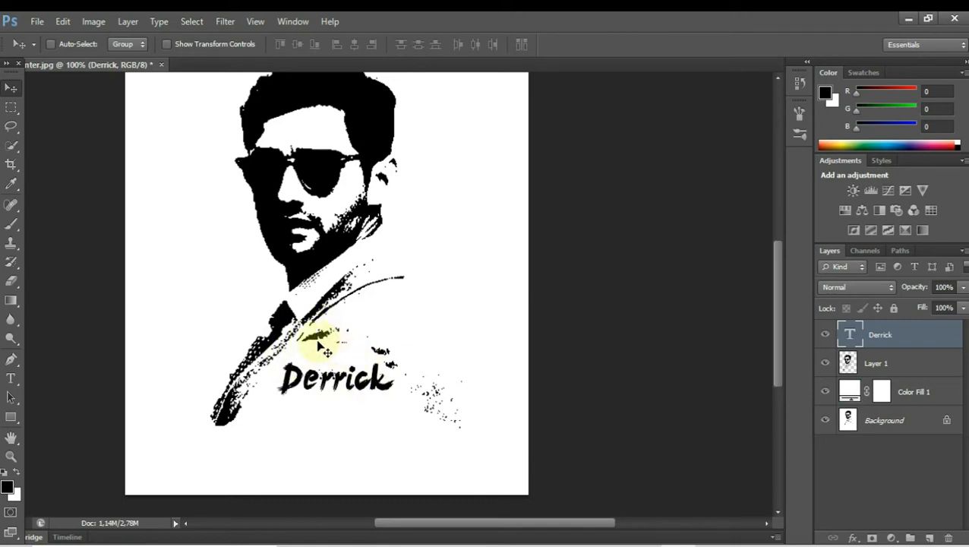
Step: Free-transform the name text to a rotation of about 19.5° and shift it slightly toward the speckled sleeve area
click(63, 21)
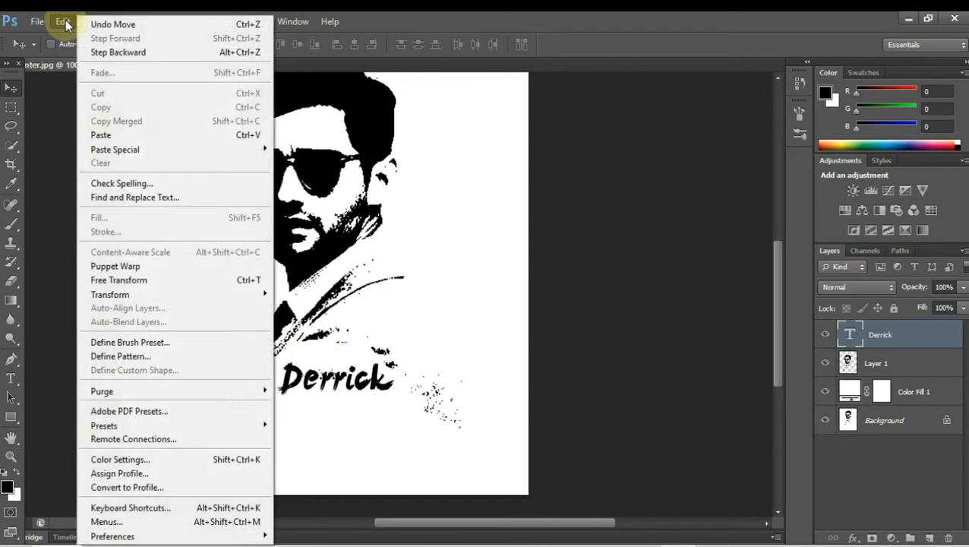
click(177, 280)
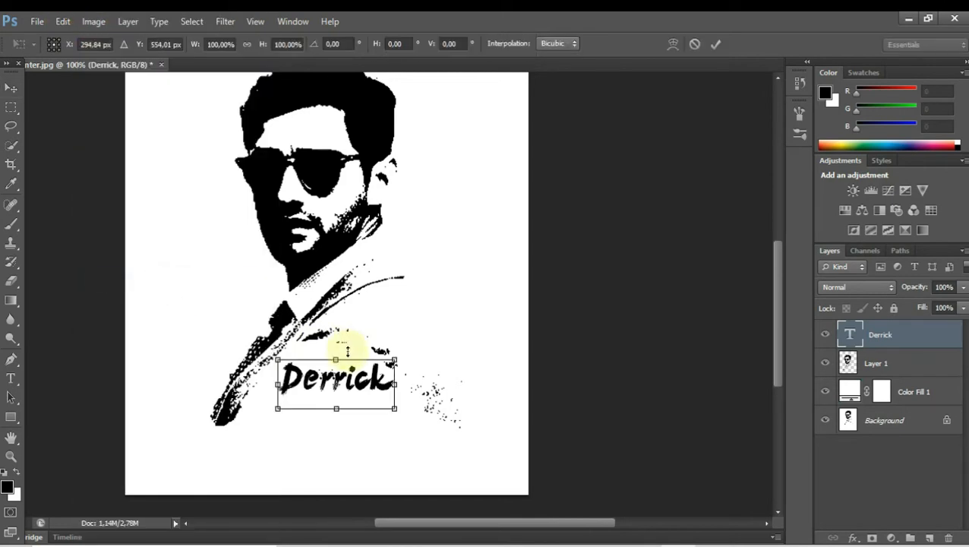
drag(336, 340, 352, 329)
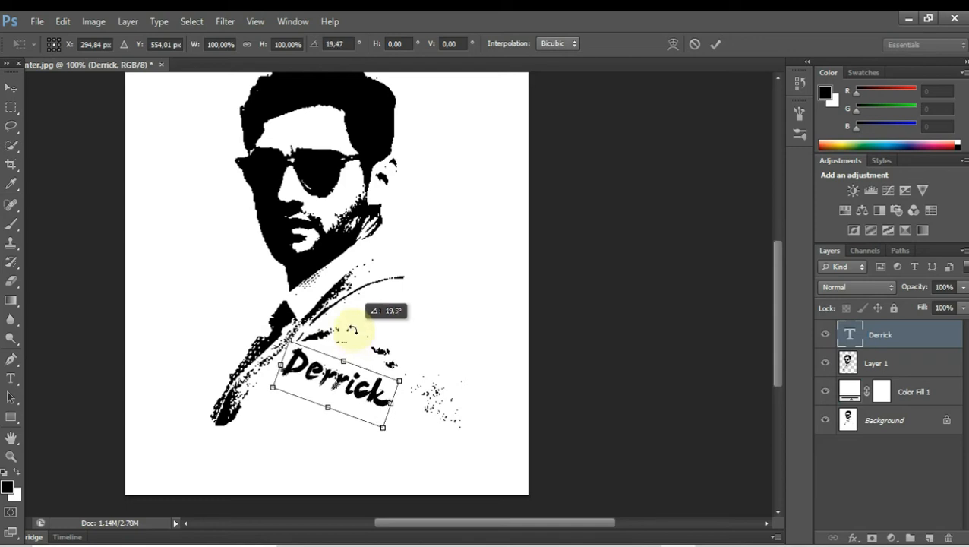
drag(351, 330, 351, 330)
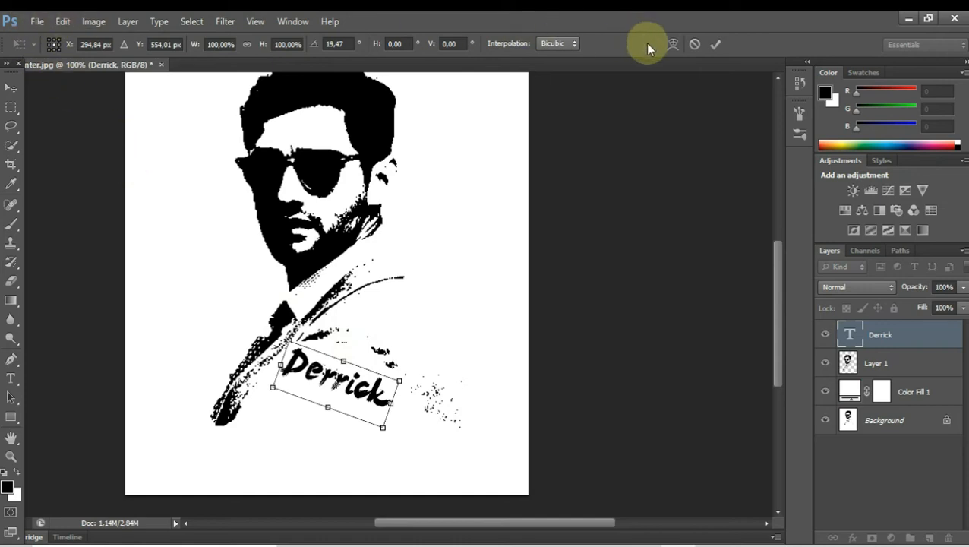
click(714, 47)
drag(368, 345, 385, 354)
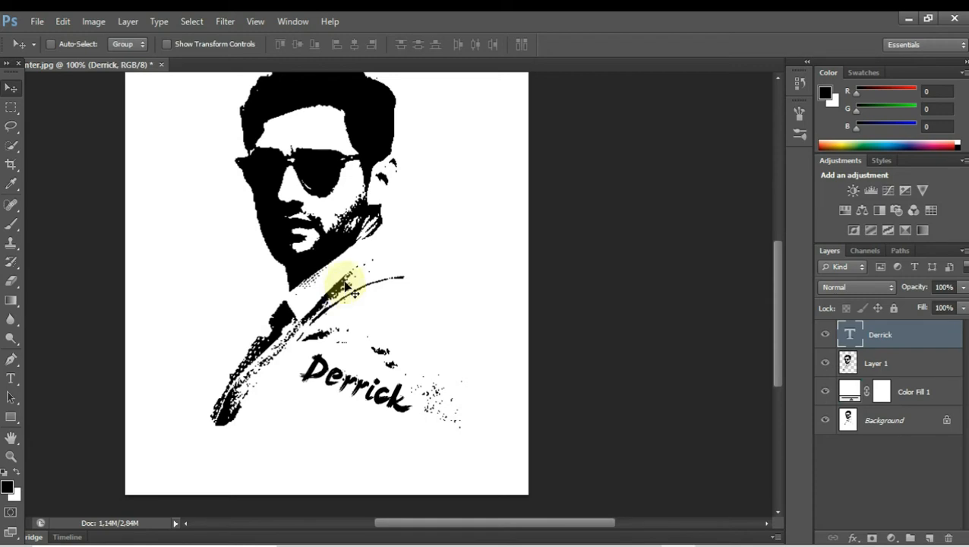
Step: Activate the Brush tool, open its brush presets and enlarge the preset picker to nine brushes per row
scroll(345, 287, up, 1)
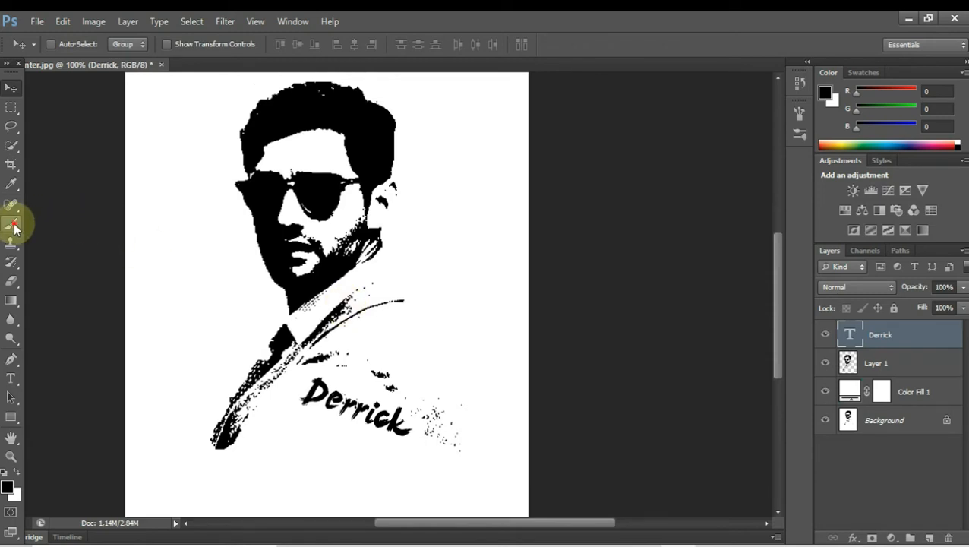
click(14, 225)
click(66, 226)
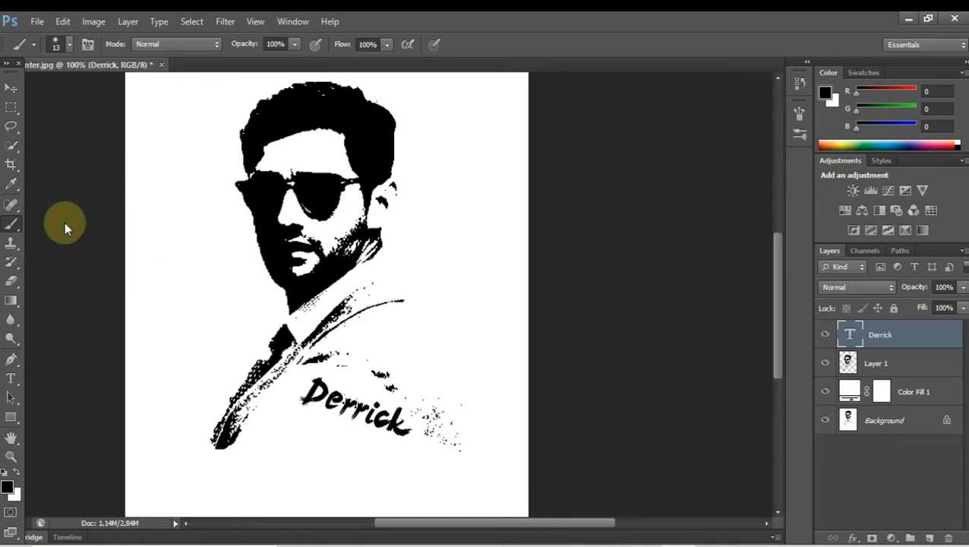
click(37, 43)
click(66, 45)
click(68, 43)
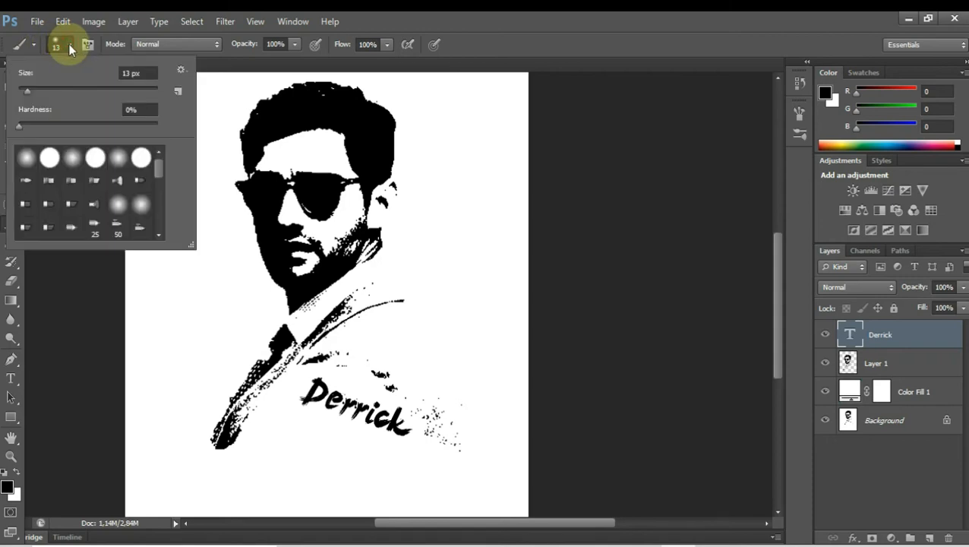
scroll(140, 199, down, 3)
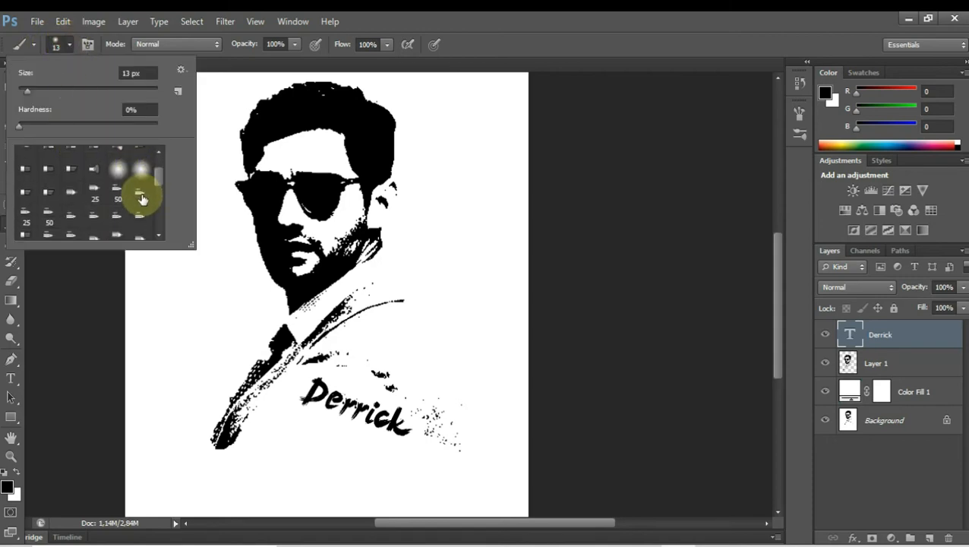
scroll(153, 201, up, 5)
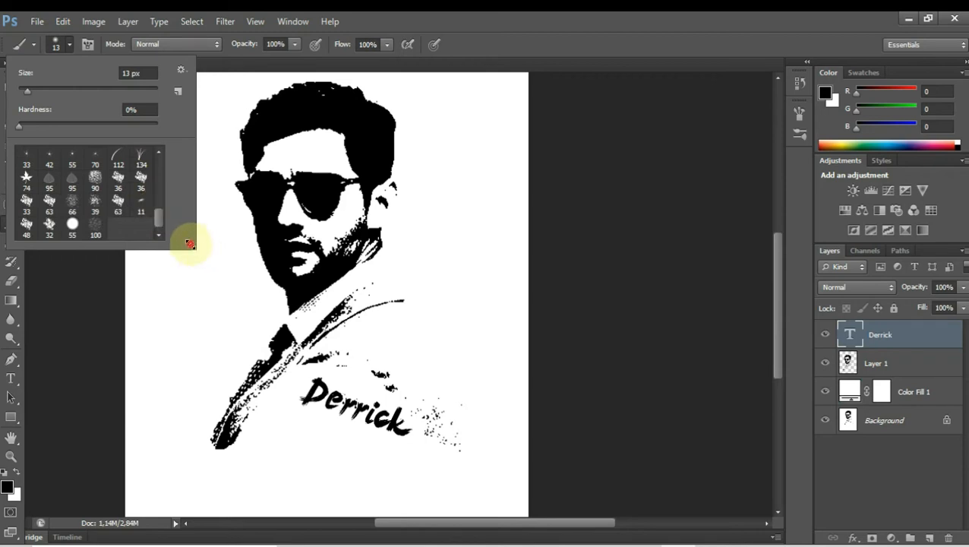
drag(190, 243, 264, 367)
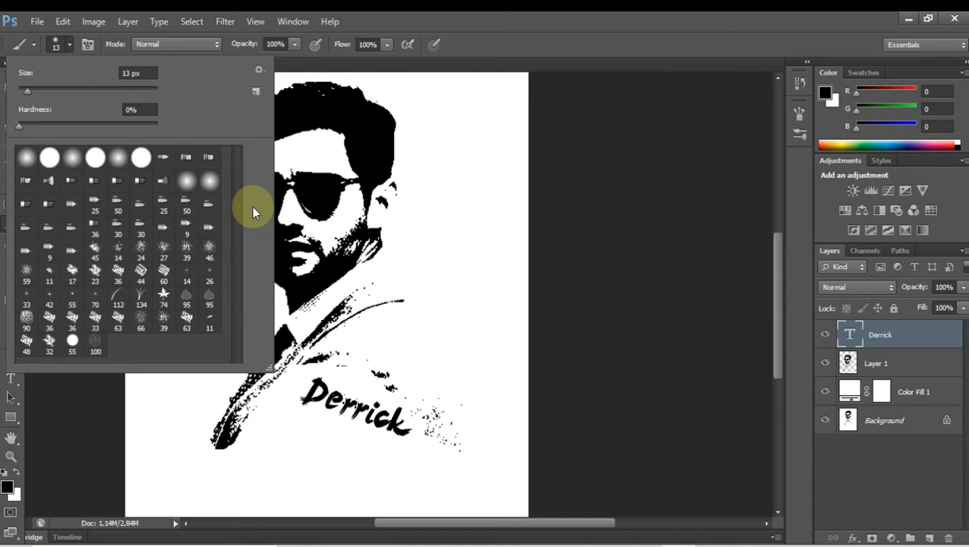
Step: Append the paintsplatter01 brush set to the current brushes
click(258, 69)
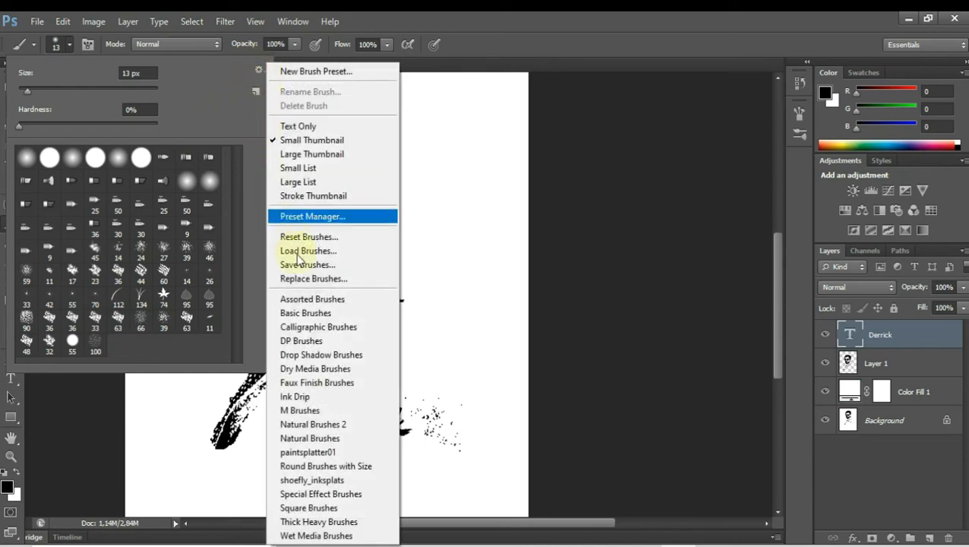
click(345, 452)
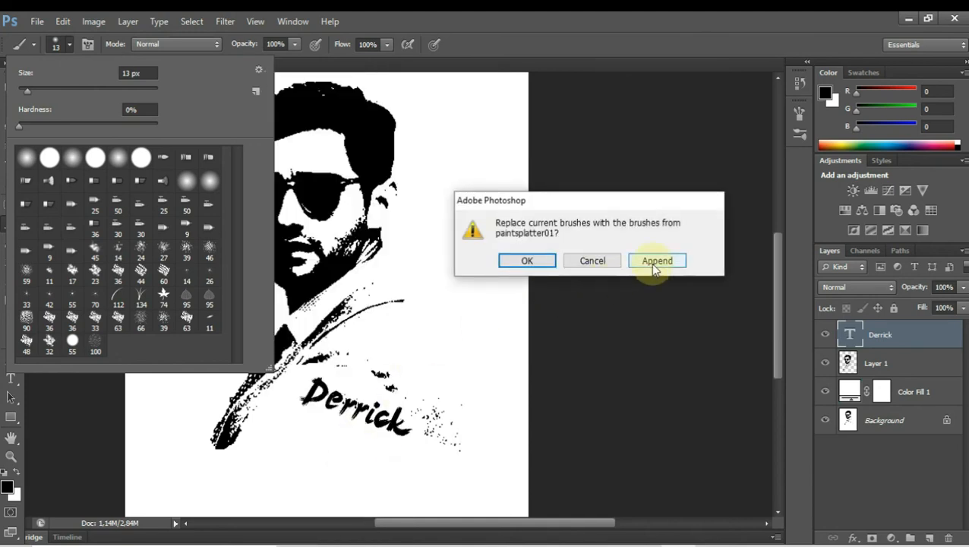
click(650, 263)
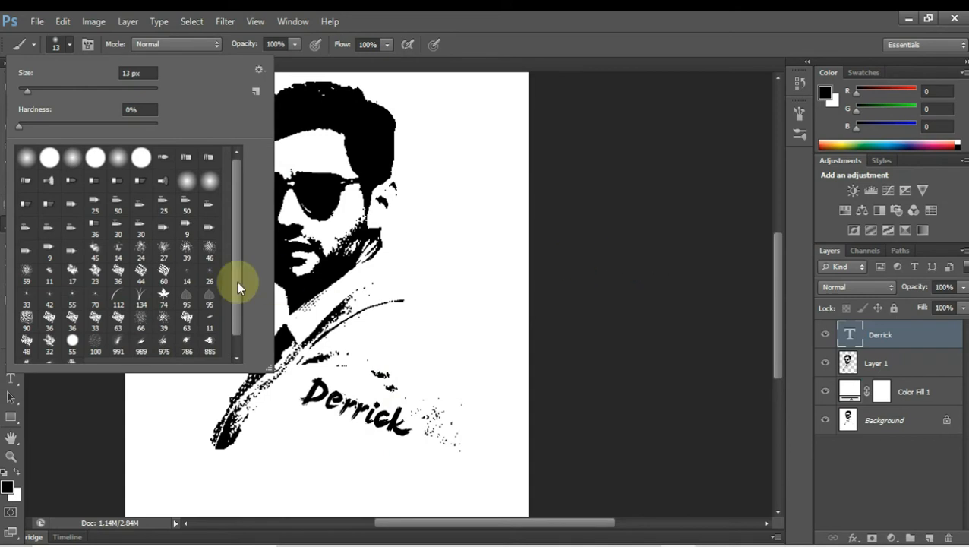
scroll(237, 281, down, 1)
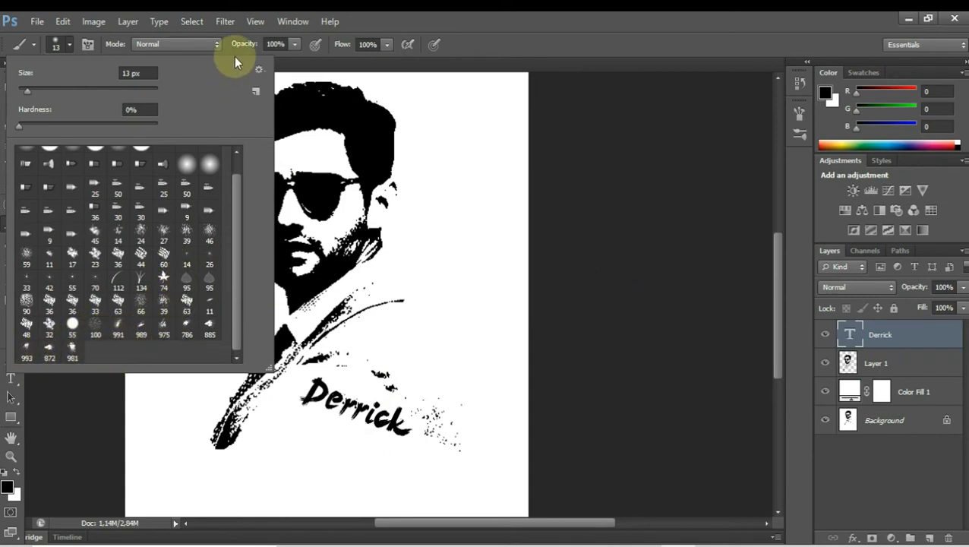
Step: Append the Ink Drip and shoefly_inksplats brush sets to the current brushes
click(257, 69)
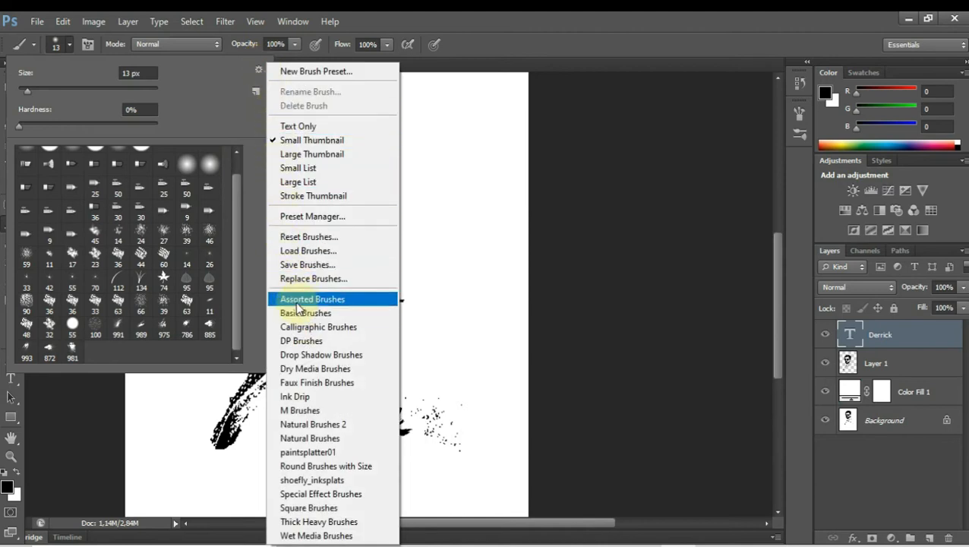
click(315, 397)
click(640, 260)
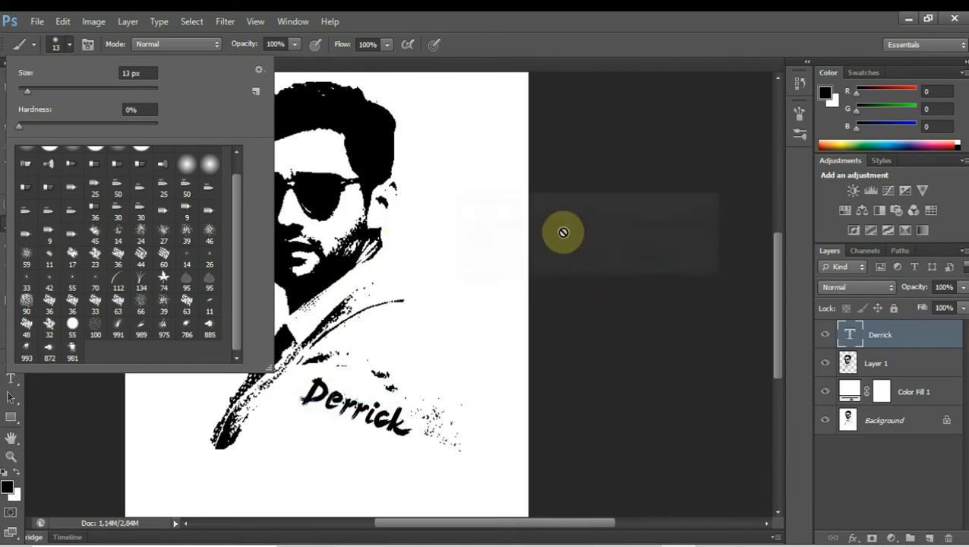
click(259, 70)
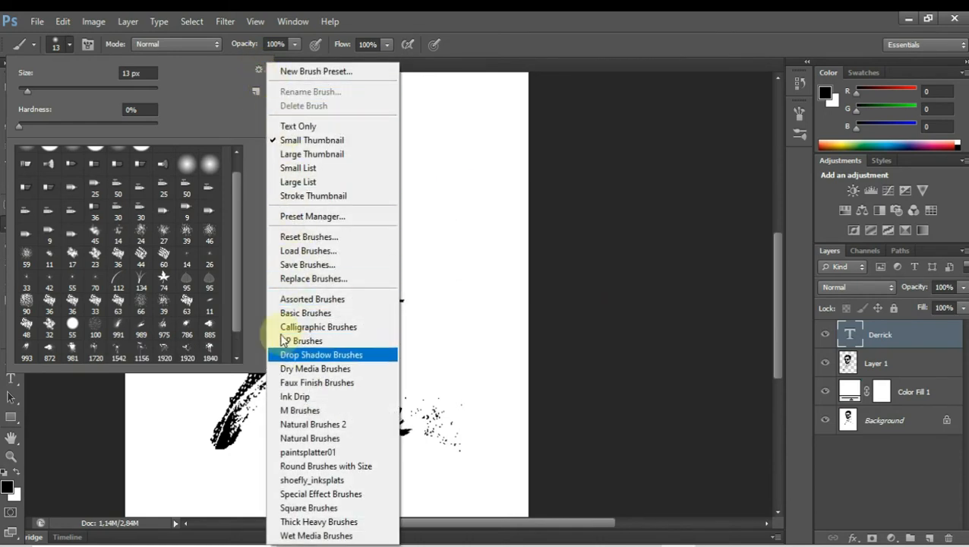
click(340, 479)
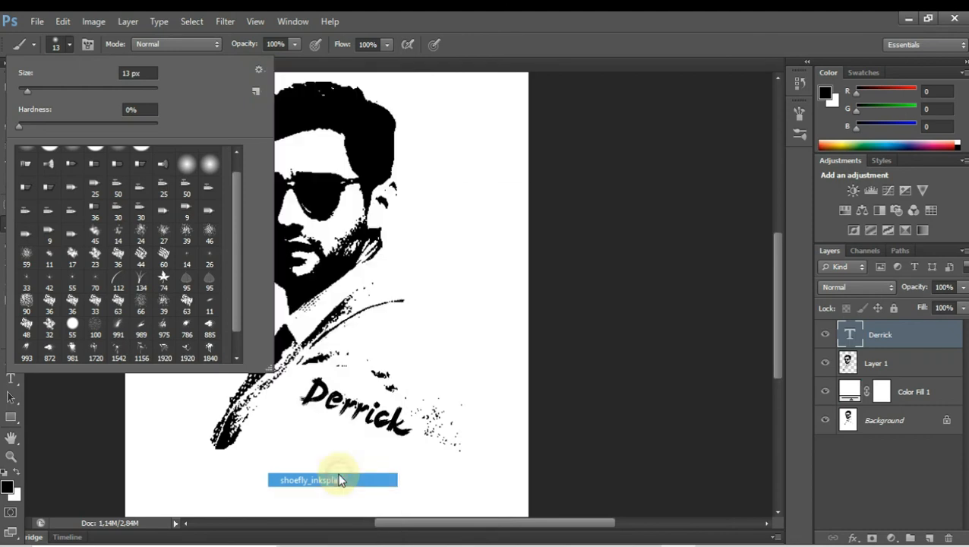
click(657, 259)
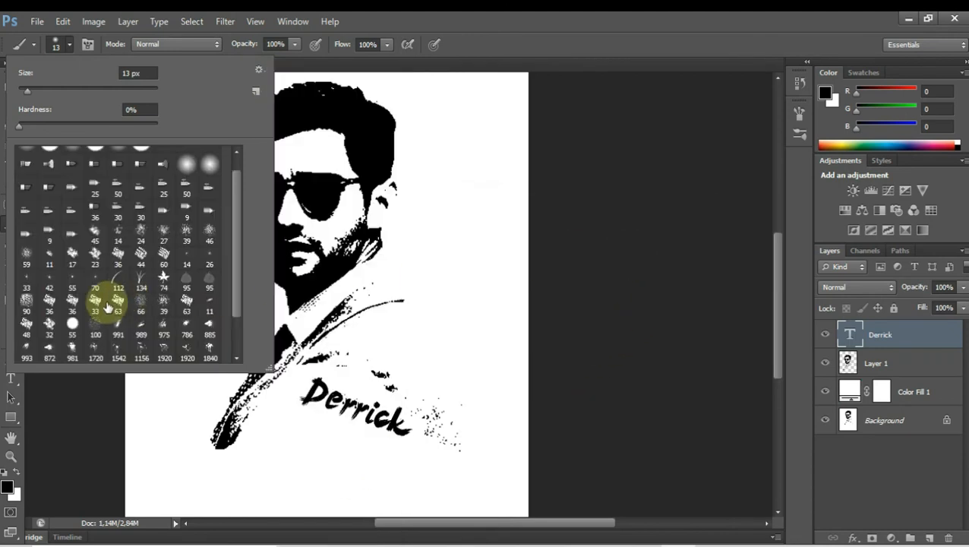
Step: Choose the 864 px splatter brush and rasterize the name's type layer
scroll(107, 306, down, 2)
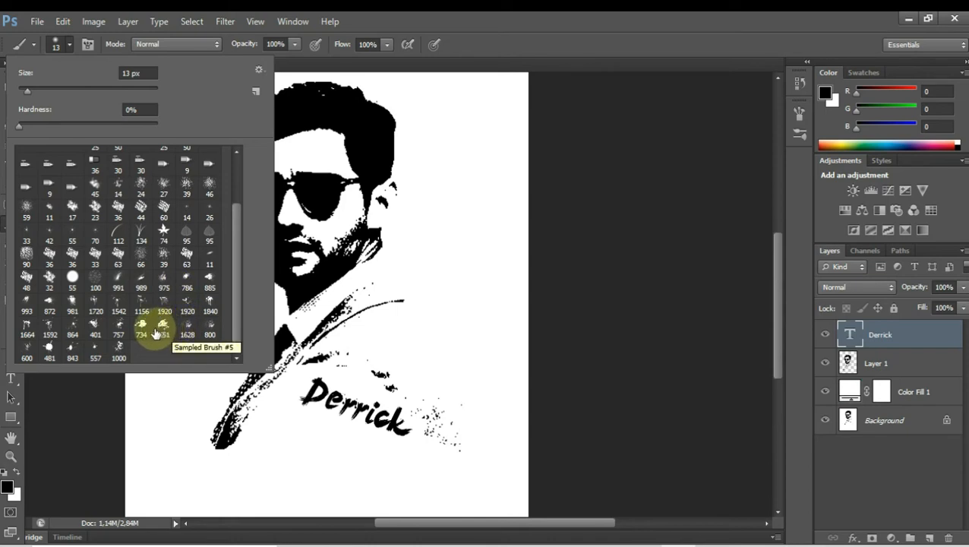
click(73, 327)
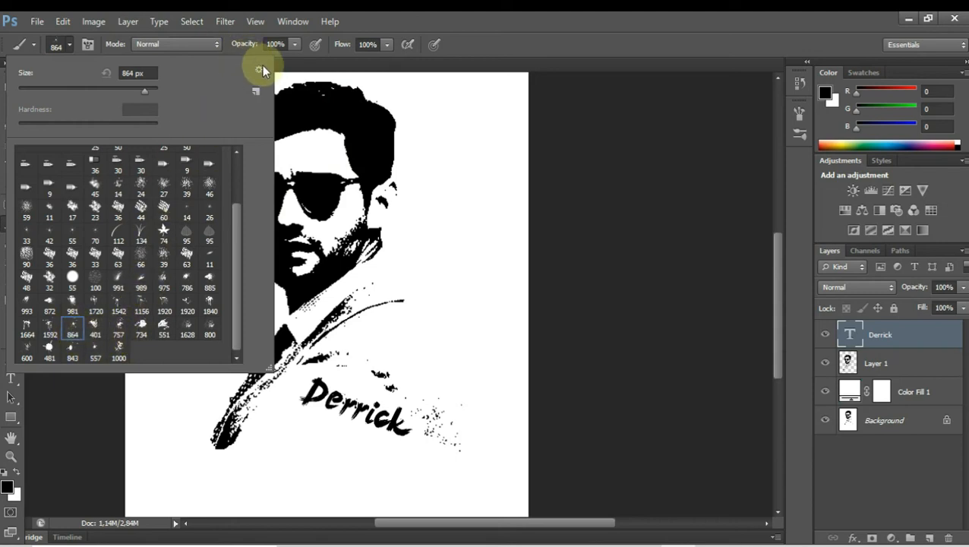
click(298, 119)
click(297, 122)
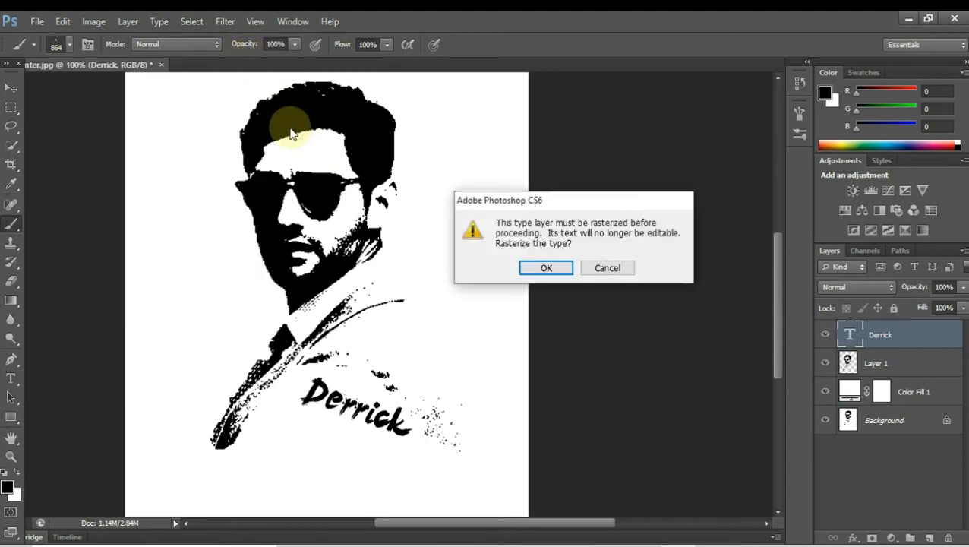
click(533, 268)
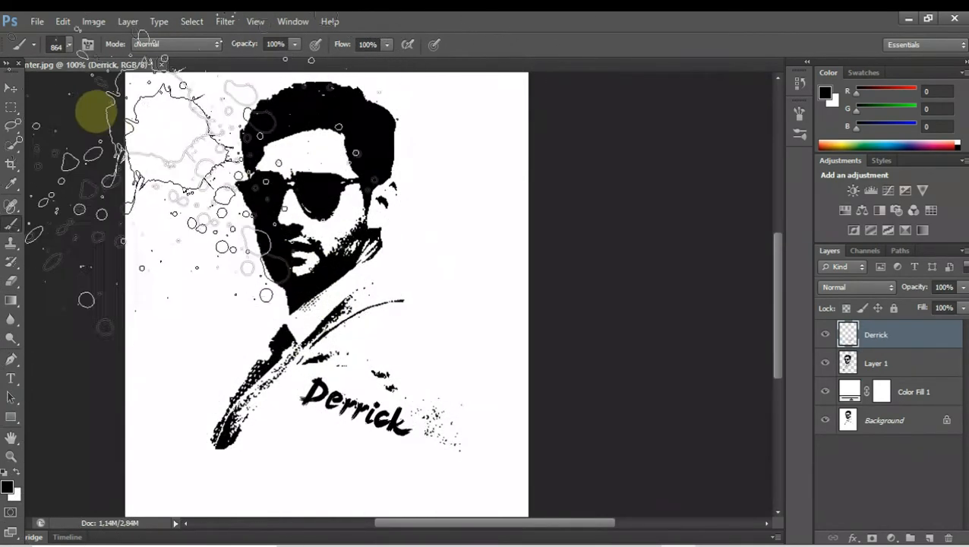
Step: Reduce the splatter brush to 97 px and stamp splatters around the hair, chin, collar and jacket and beside the end of the name
click(68, 46)
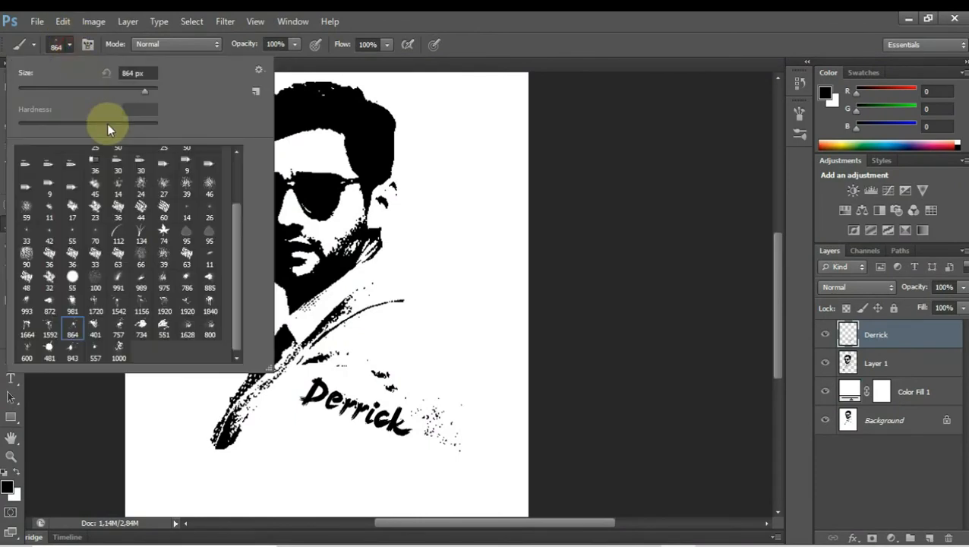
click(90, 90)
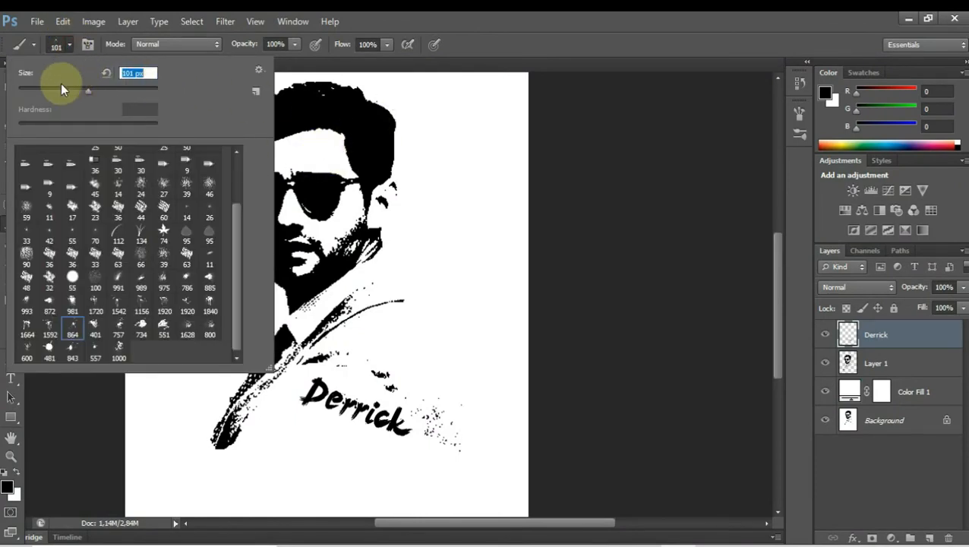
click(85, 89)
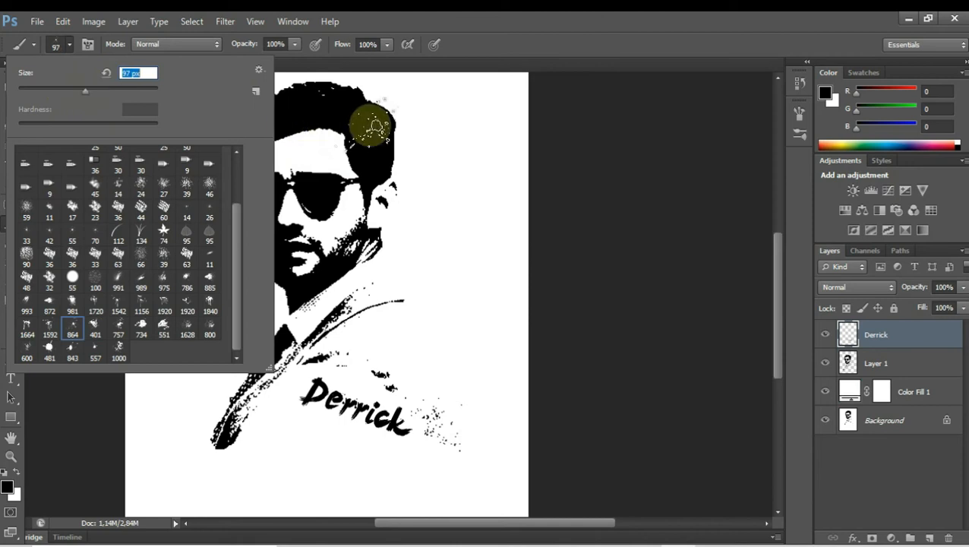
key(Return)
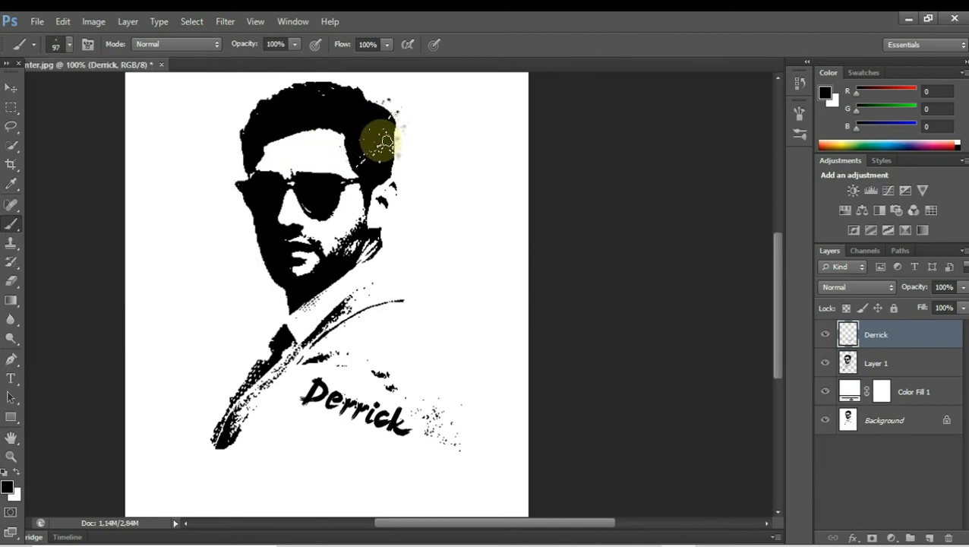
click(383, 143)
click(305, 330)
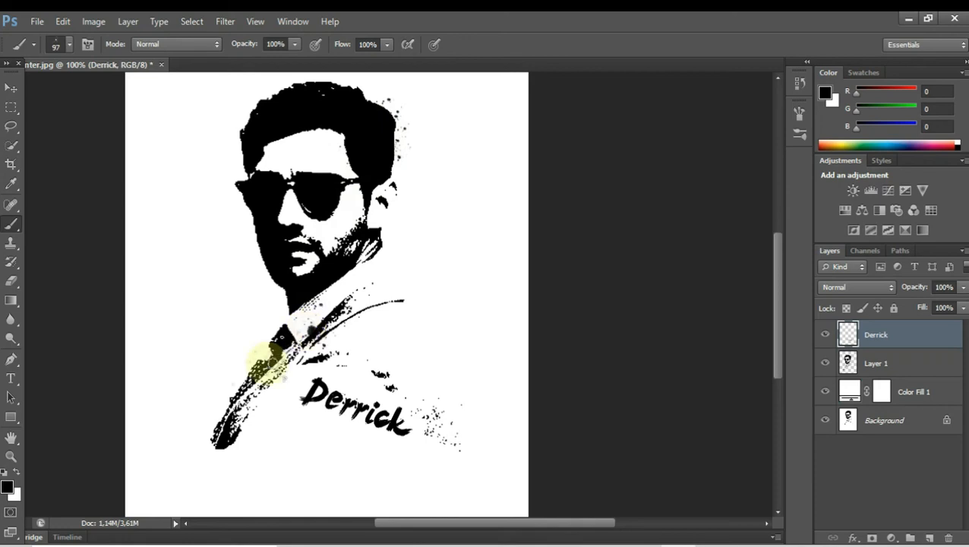
click(244, 385)
click(434, 431)
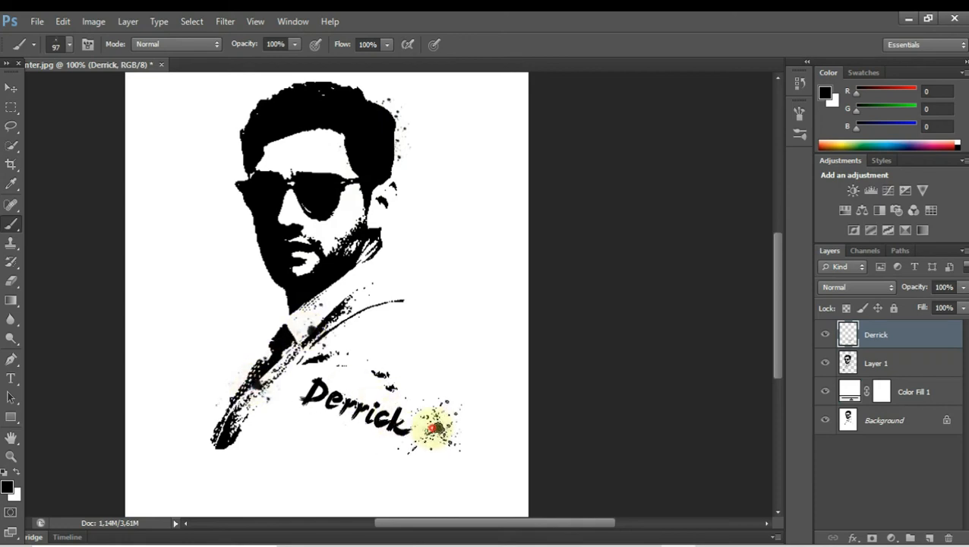
click(262, 144)
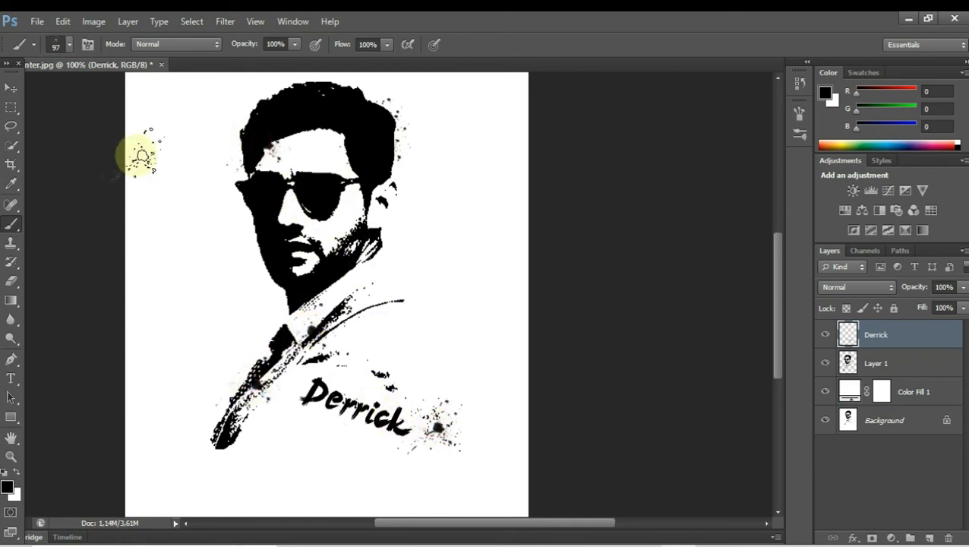
click(265, 110)
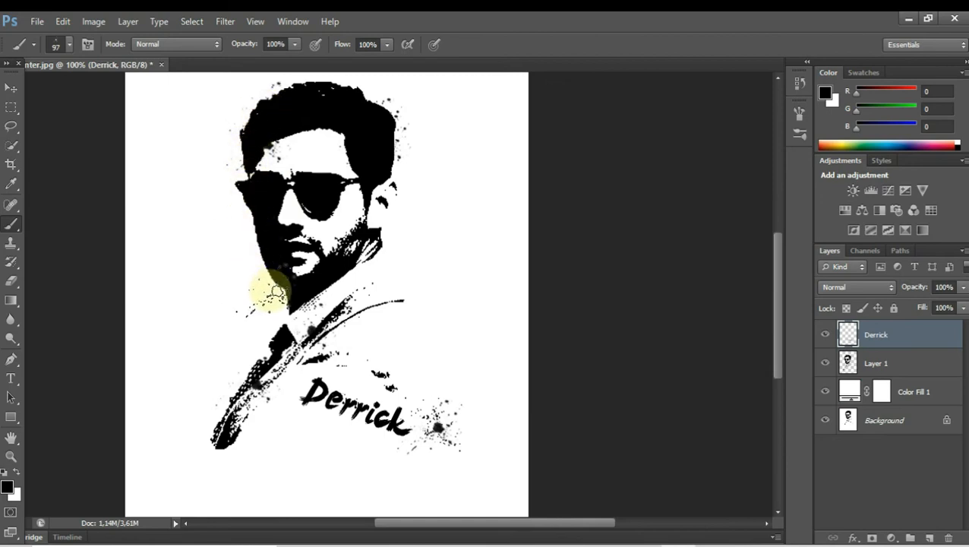
click(278, 313)
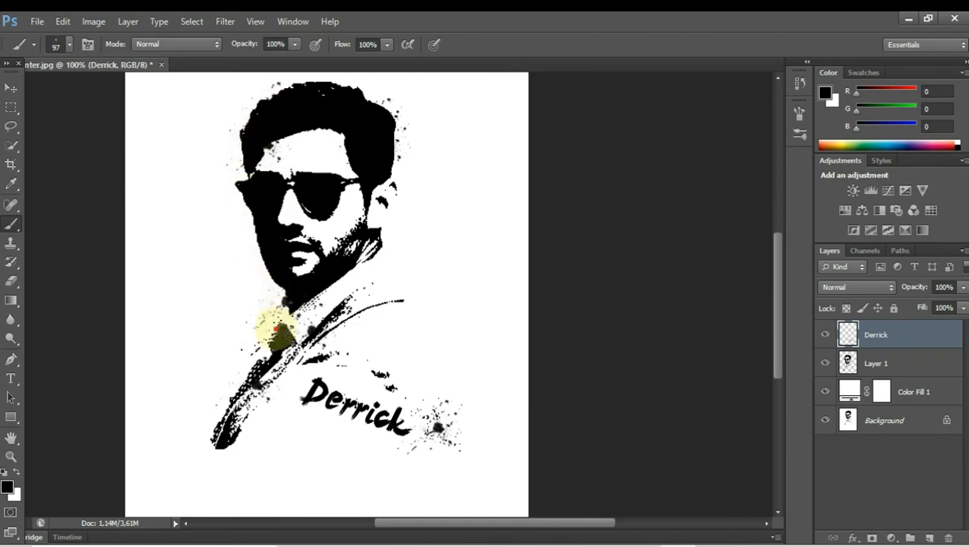
Step: Choose the 551 px splatter brush, set its size to 71 px and stamp it around the neck and collar
click(63, 44)
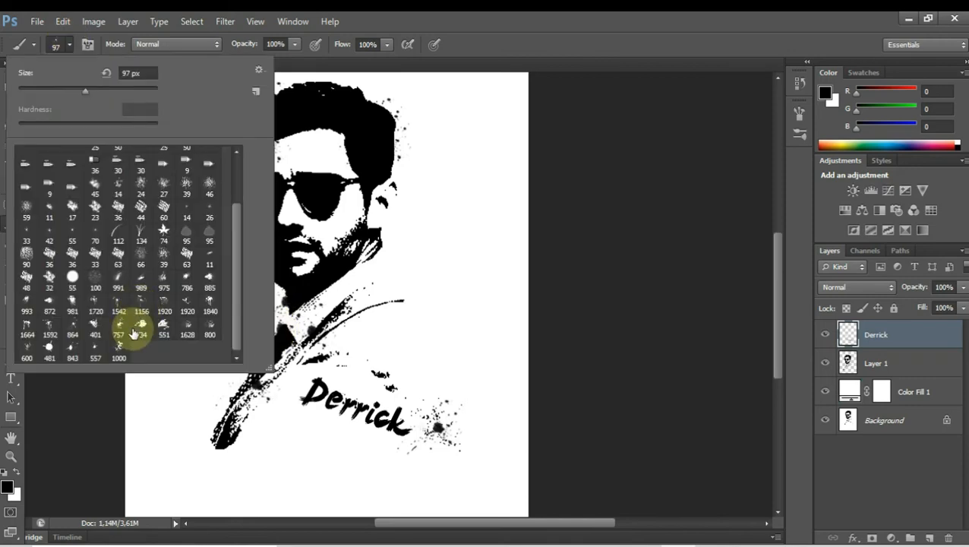
click(163, 326)
drag(87, 90, 64, 88)
key(Return)
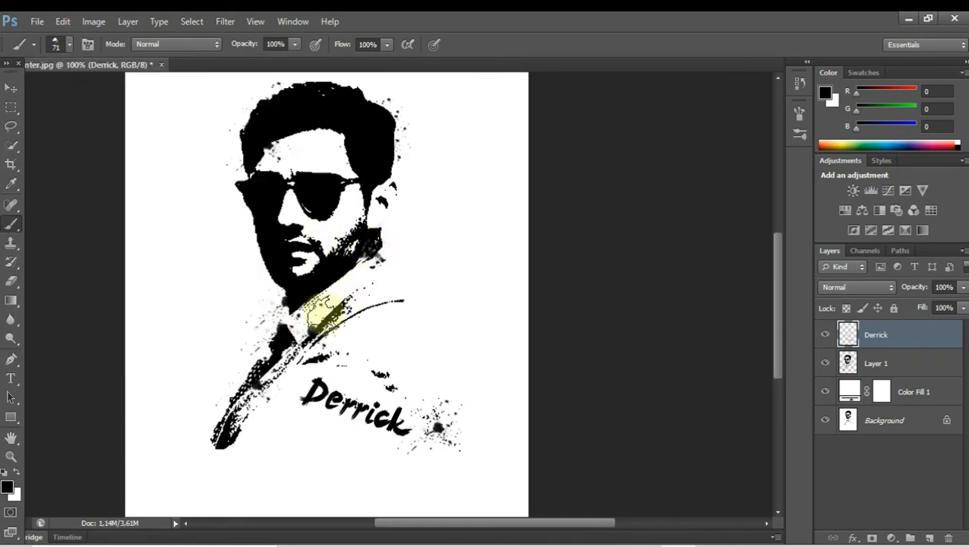
Step: Stamp ink drips around the jaw, neck, hair and jacket with the 1720 px drip brush, sized 79 px and then 93 px
click(62, 44)
click(95, 304)
click(72, 91)
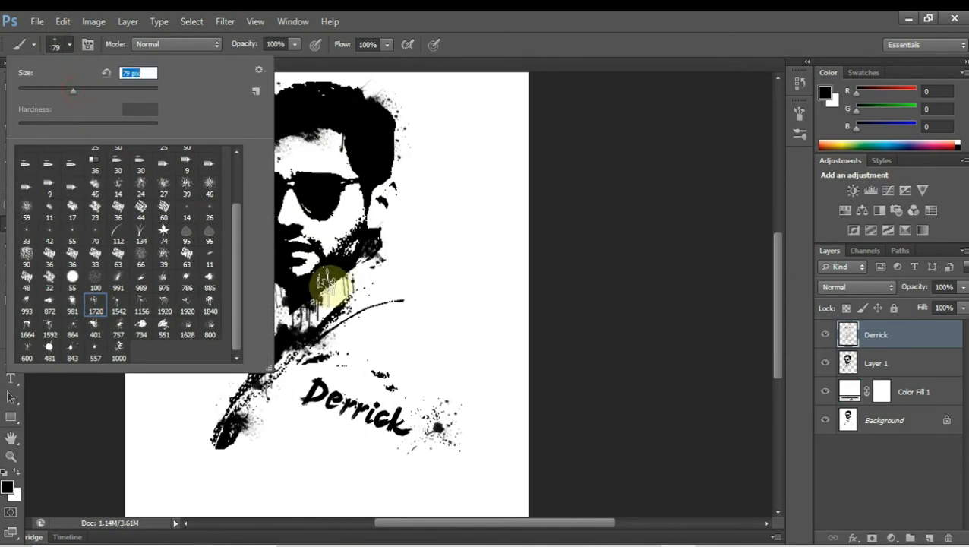
drag(82, 87, 83, 88)
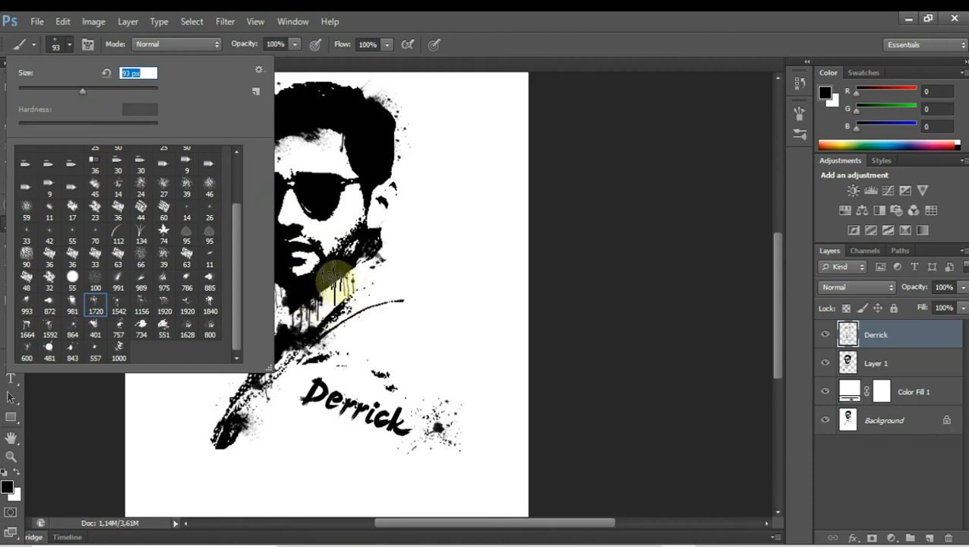
click(372, 224)
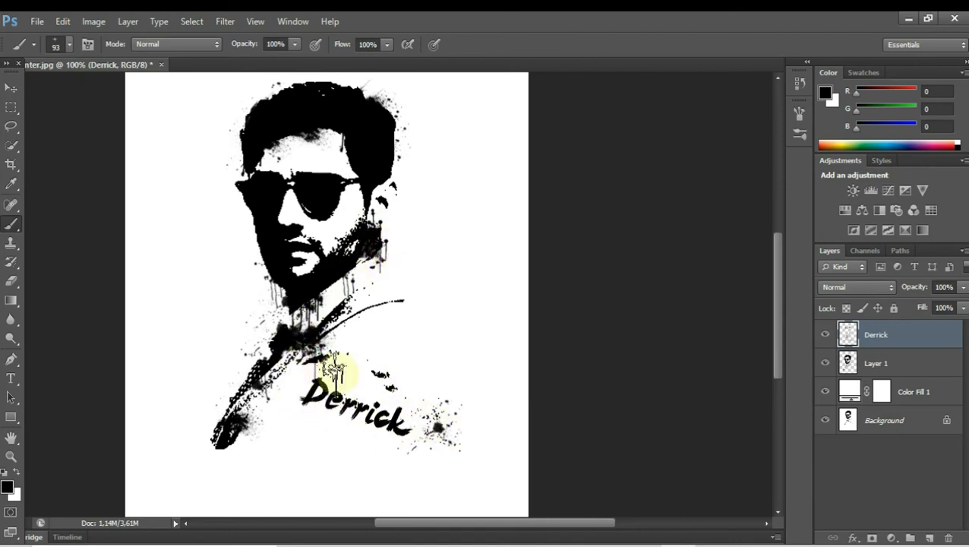
click(394, 158)
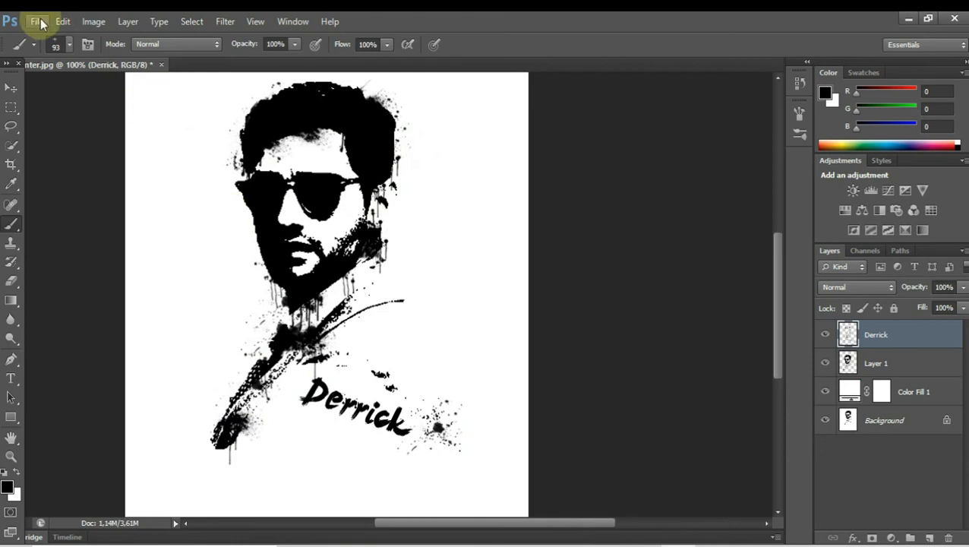
Step: Stamp round ink blots with a 48 px blot brush at the shoulder line's end, below the jaw and beside the lower jacket
click(69, 44)
click(145, 259)
click(405, 300)
click(366, 272)
click(353, 283)
click(323, 299)
click(259, 414)
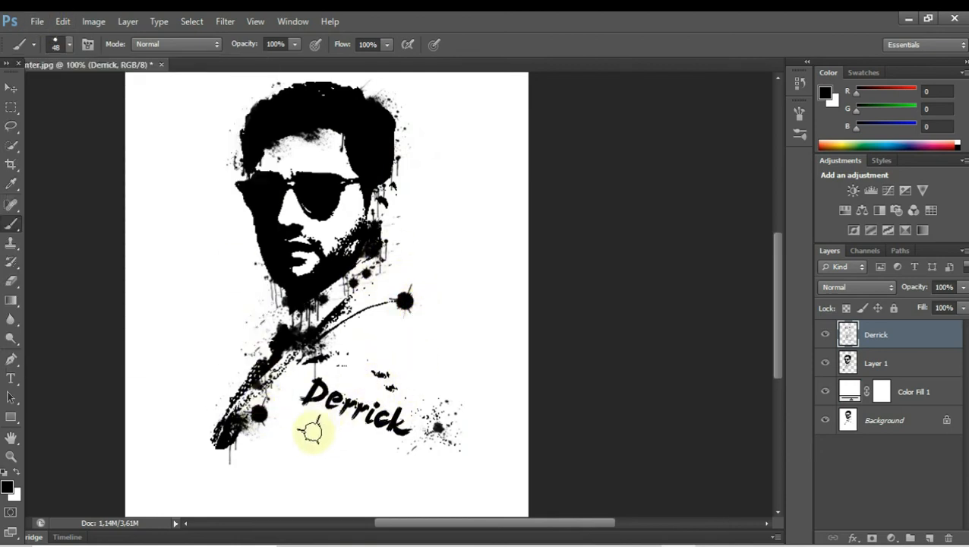
click(70, 44)
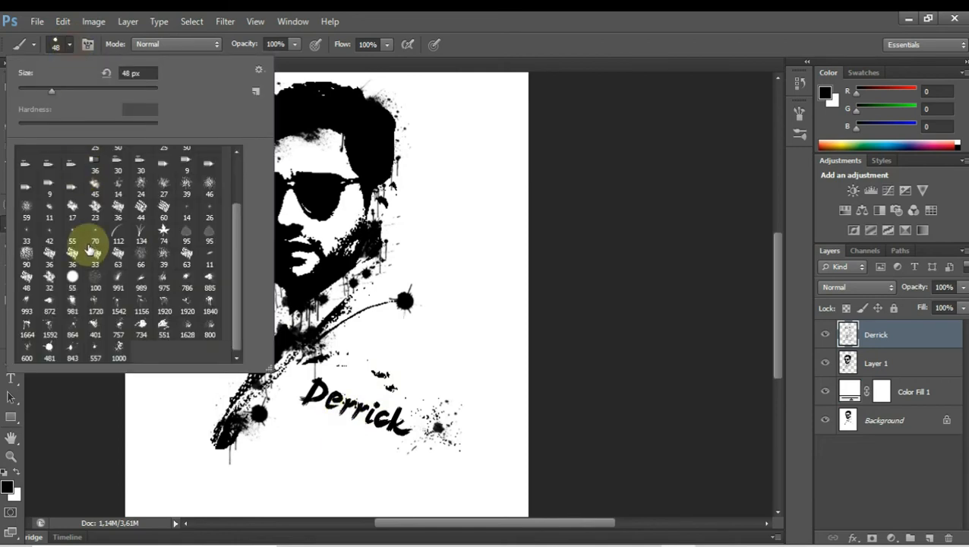
click(119, 325)
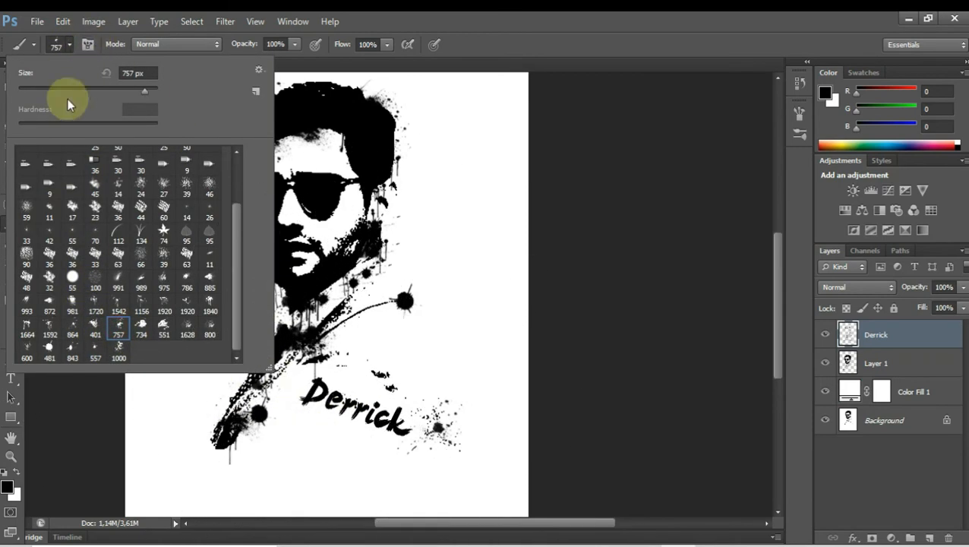
drag(72, 90, 64, 89)
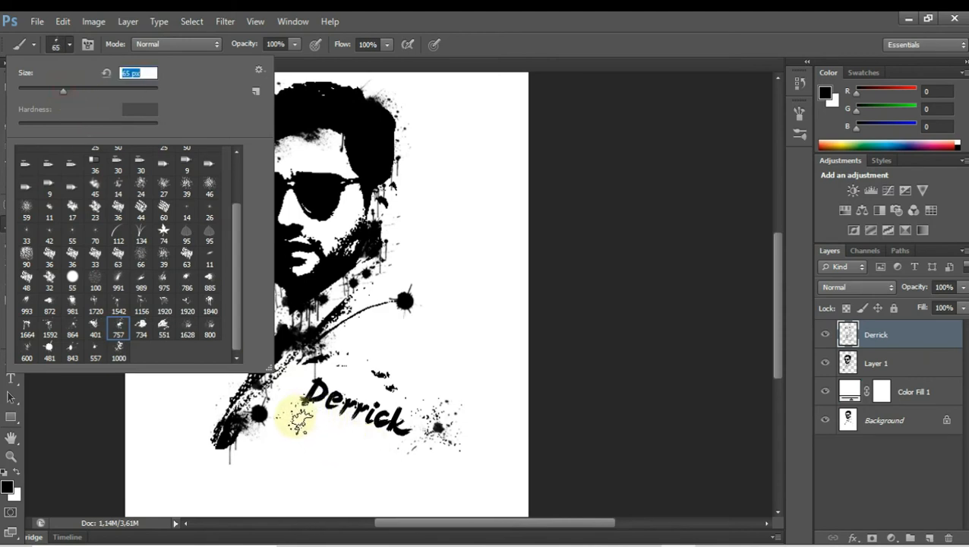
click(72, 349)
click(96, 310)
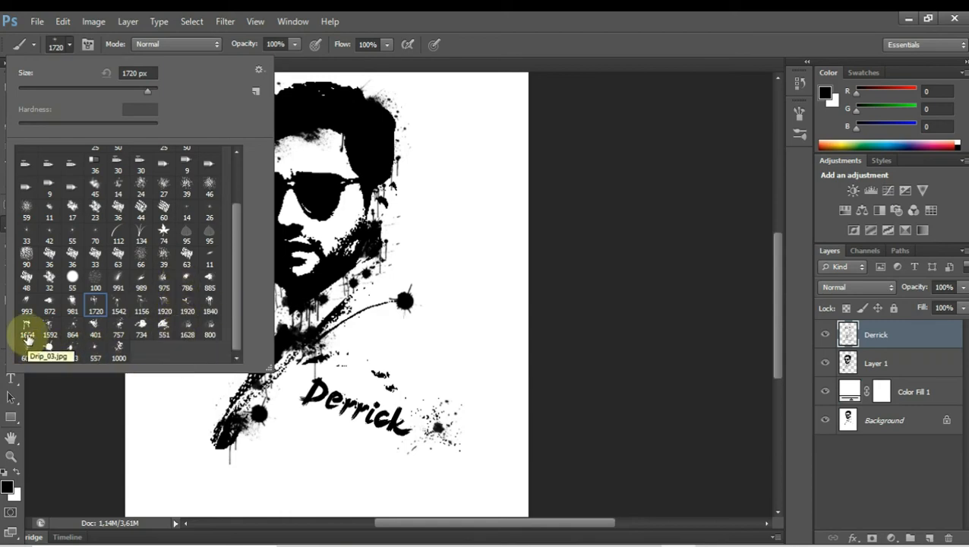
Step: Choose the 1840 px drip brush, set its size to 45 px and stamp drips under the name's first and last letters
click(210, 306)
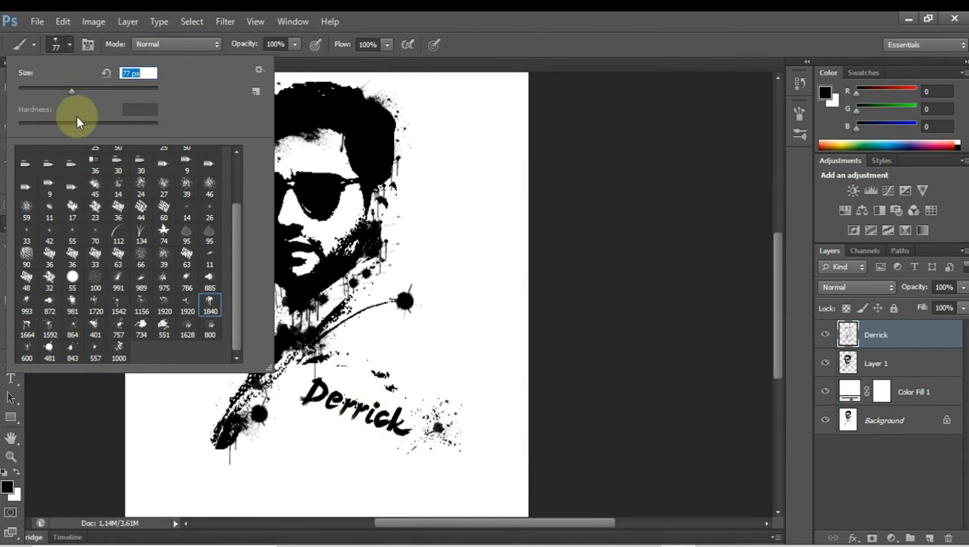
drag(71, 90, 49, 90)
click(396, 432)
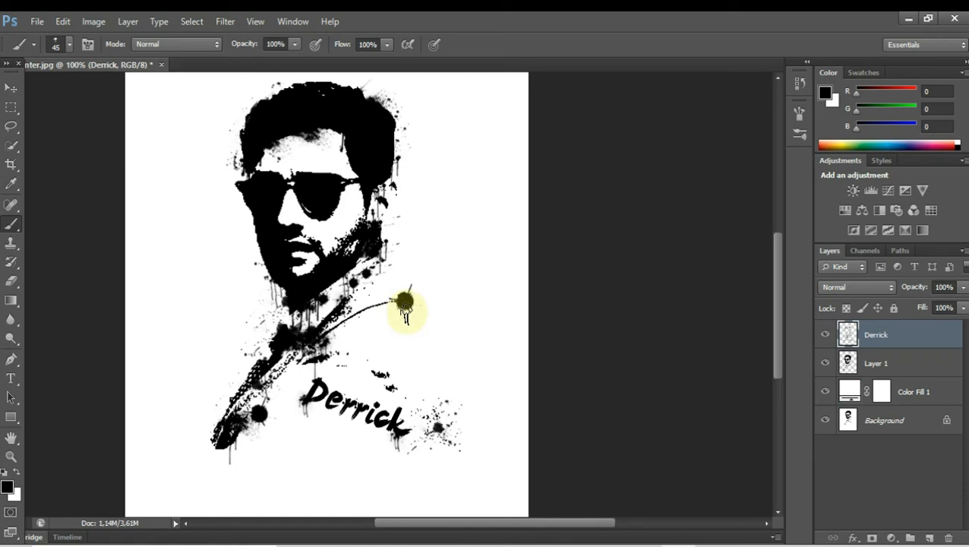
Step: Merge the rasterized name layer and the portrait cutout's Layer 1 into one layer
ctrl+click(877, 365)
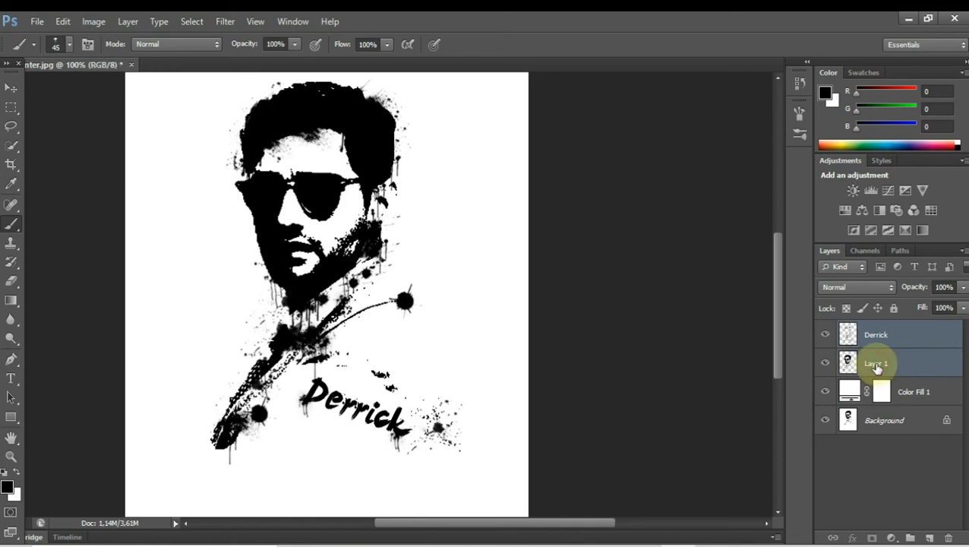
right_click(875, 363)
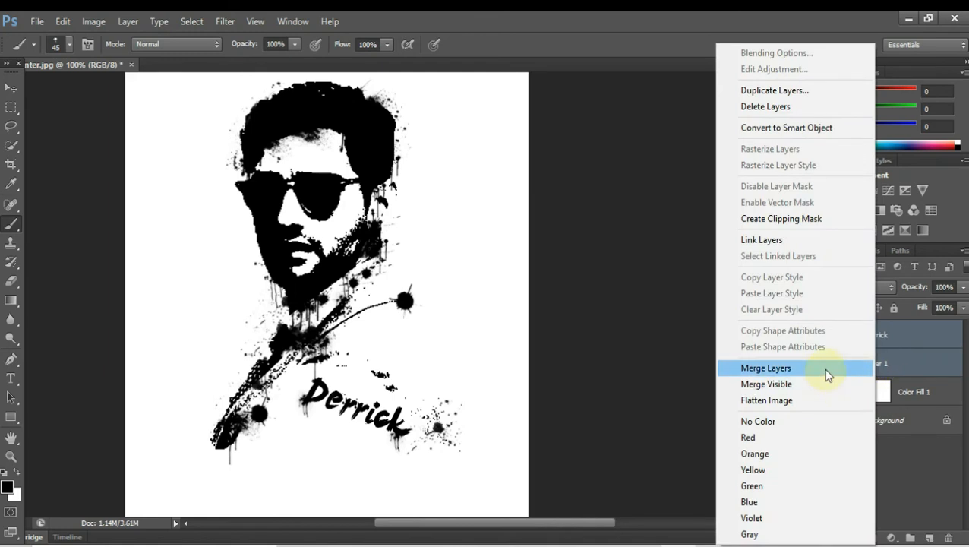
click(825, 369)
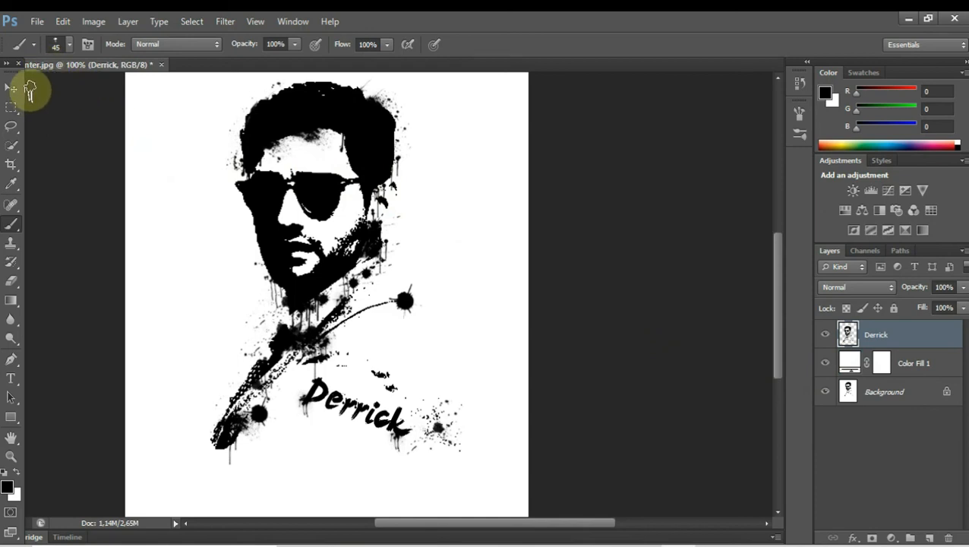
Step: Open the abstract-expressionism acrylic painting wallpaper image and move it into the portrait document as a layer above the merged artwork
click(36, 21)
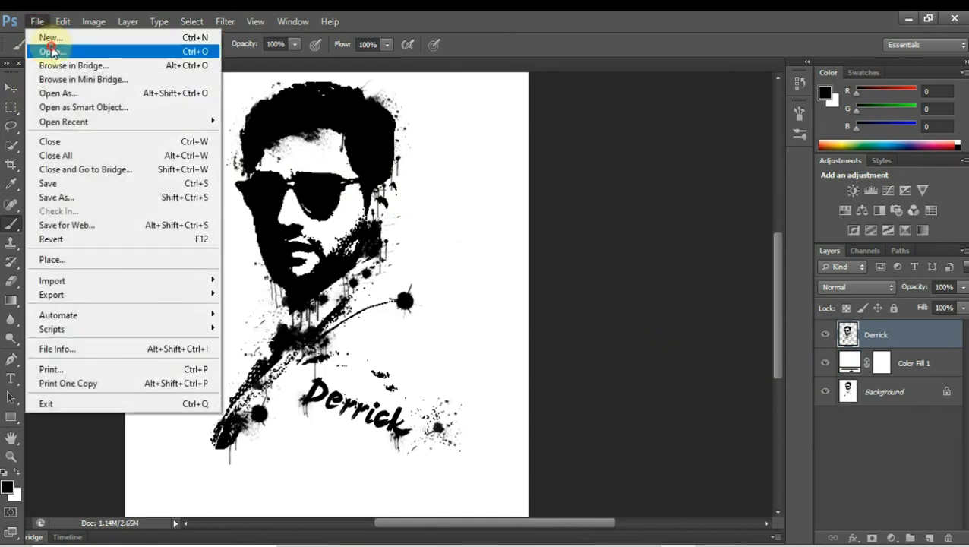
click(51, 52)
click(552, 306)
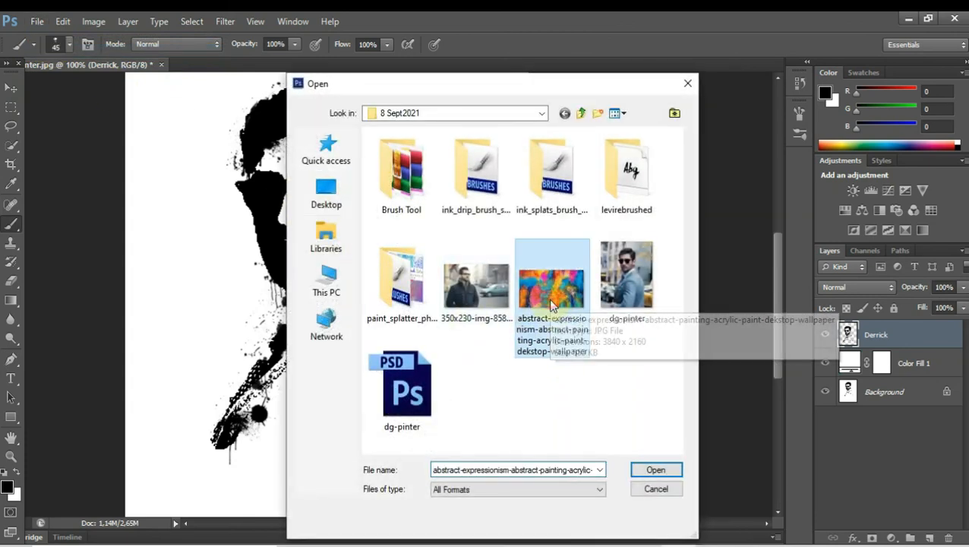
click(636, 471)
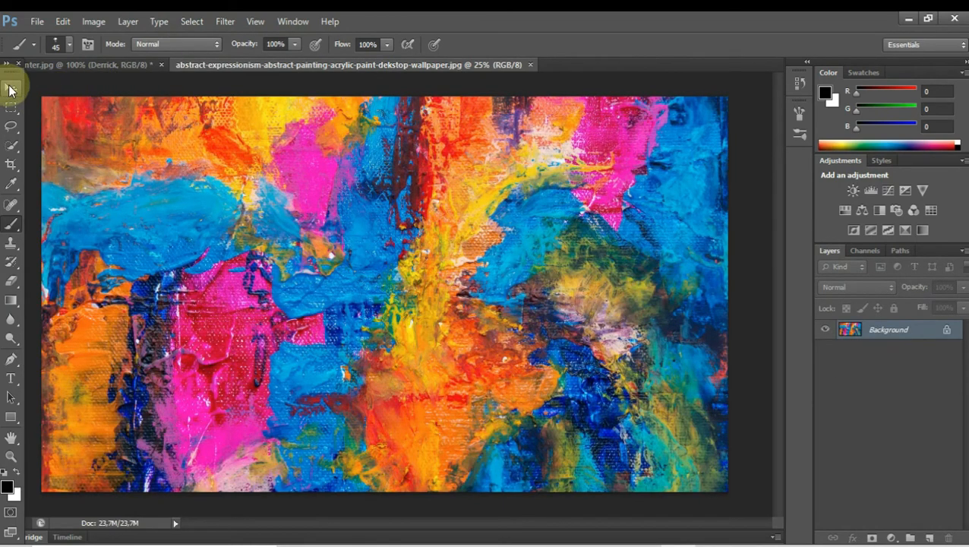
click(9, 90)
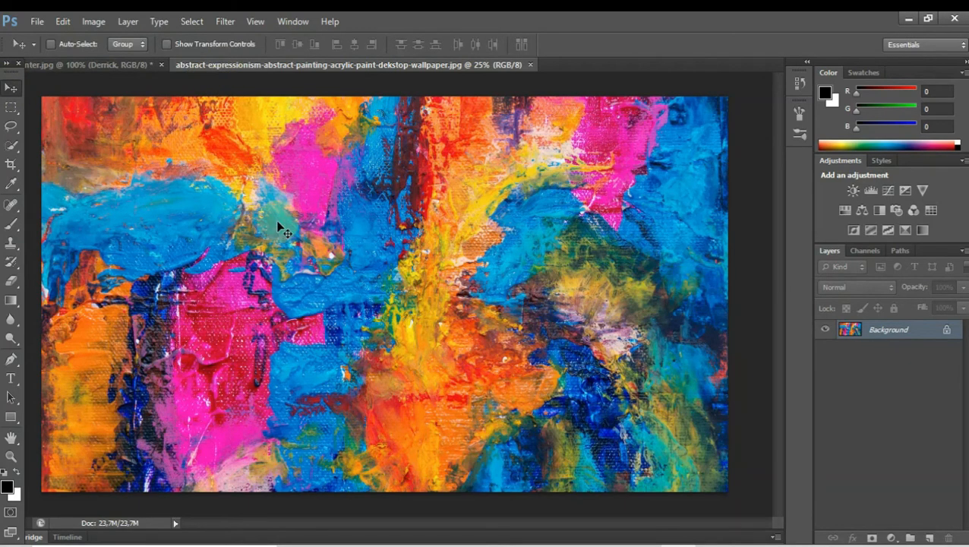
mouse_move(279, 226)
mouse_down()
mouse_move(88, 64)
mouse_move(249, 201)
mouse_up()
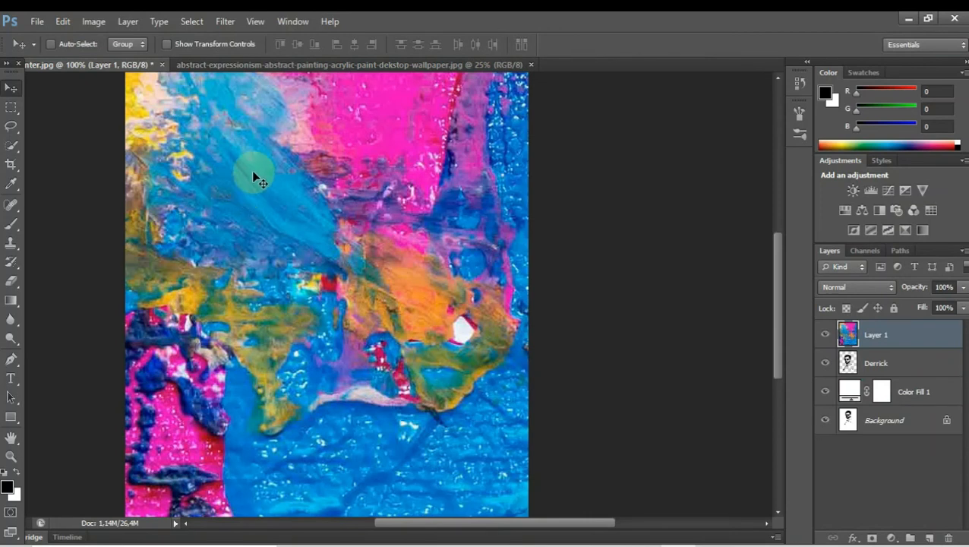
Step: Clip the painting layer to the merged artwork below and reposition it so orange and pink colour the hair and blue the face
right_click(864, 336)
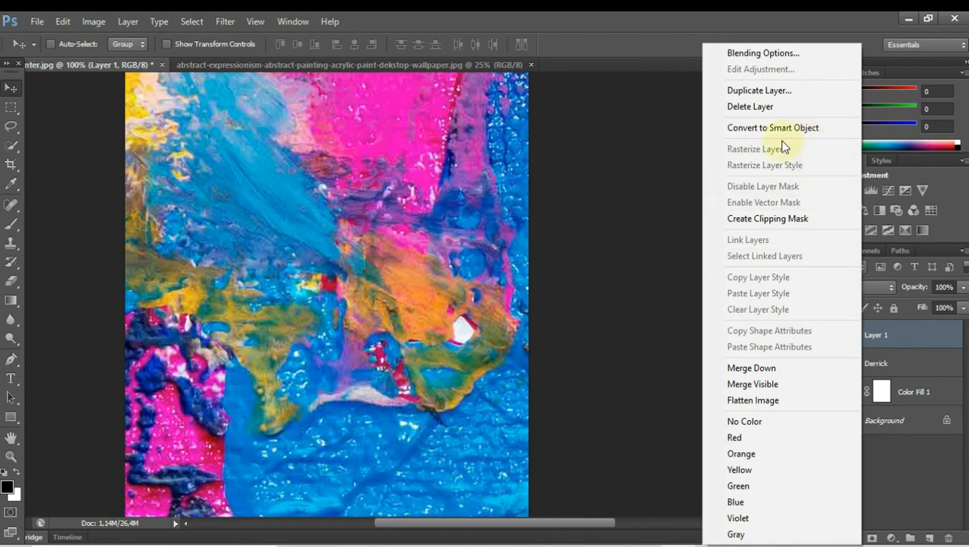
click(769, 220)
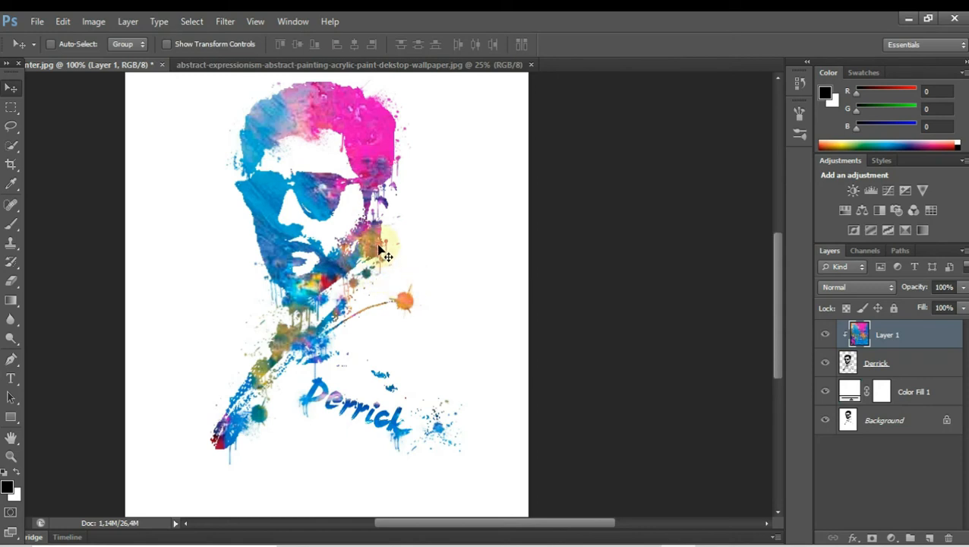
drag(379, 244, 467, 228)
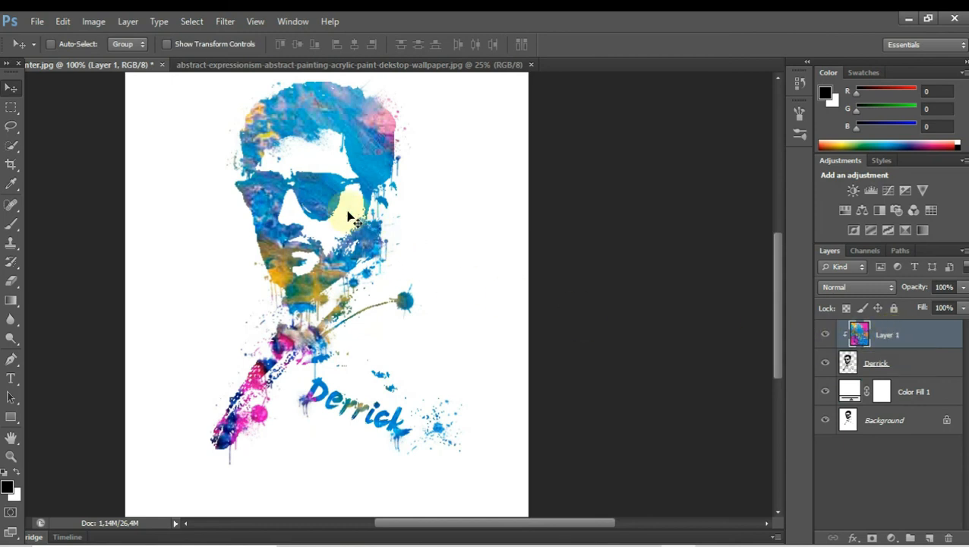
drag(346, 216, 215, 460)
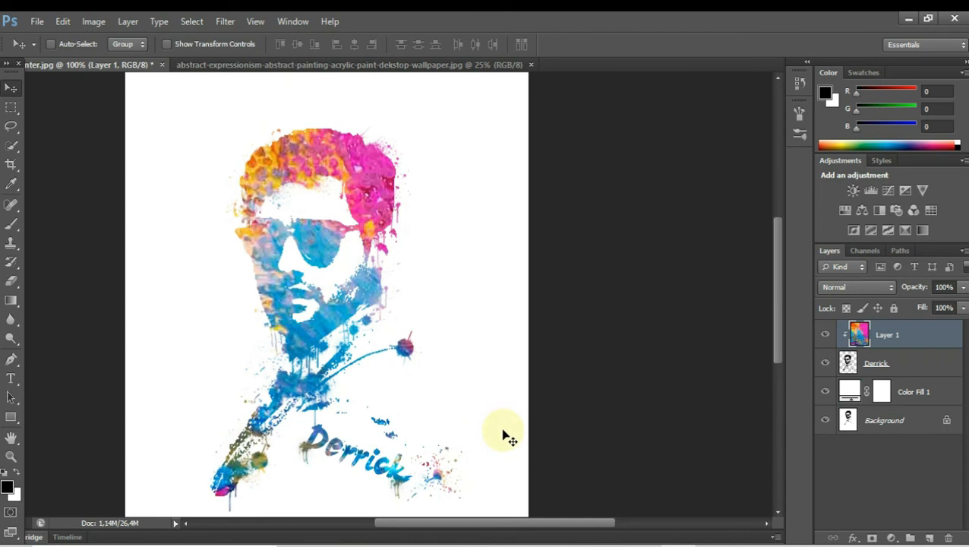
Step: Add a Hue/Saturation adjustment layer above the painting with hue +10 and saturation -4
click(891, 537)
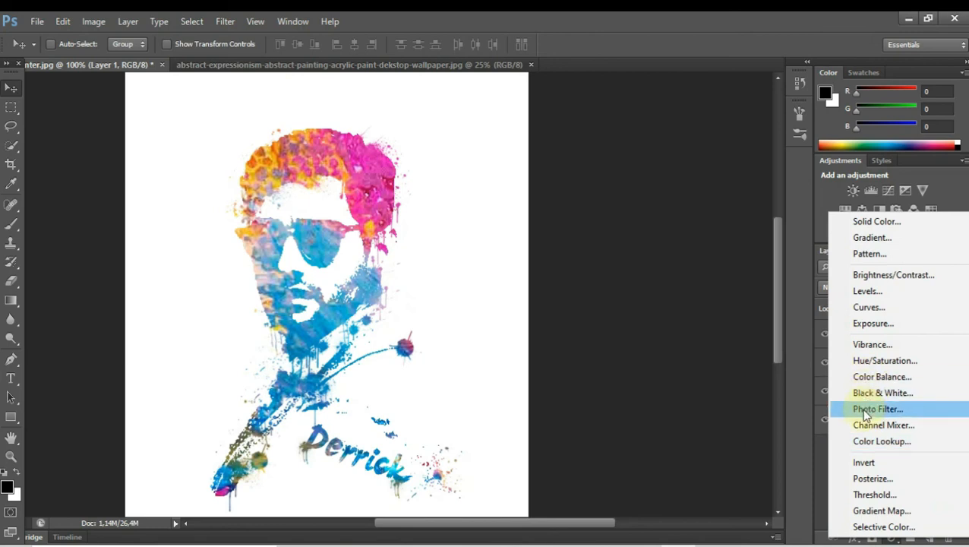
click(870, 365)
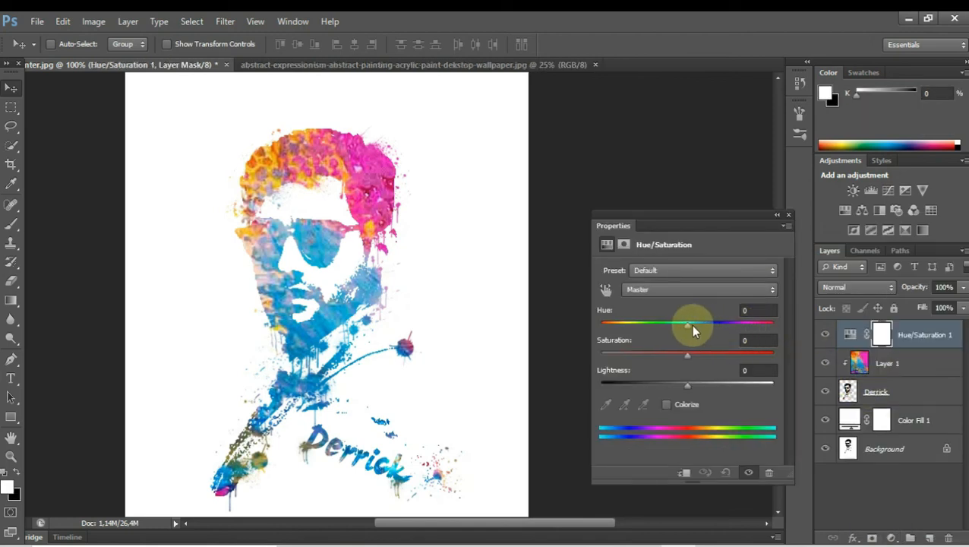
drag(687, 322, 679, 347)
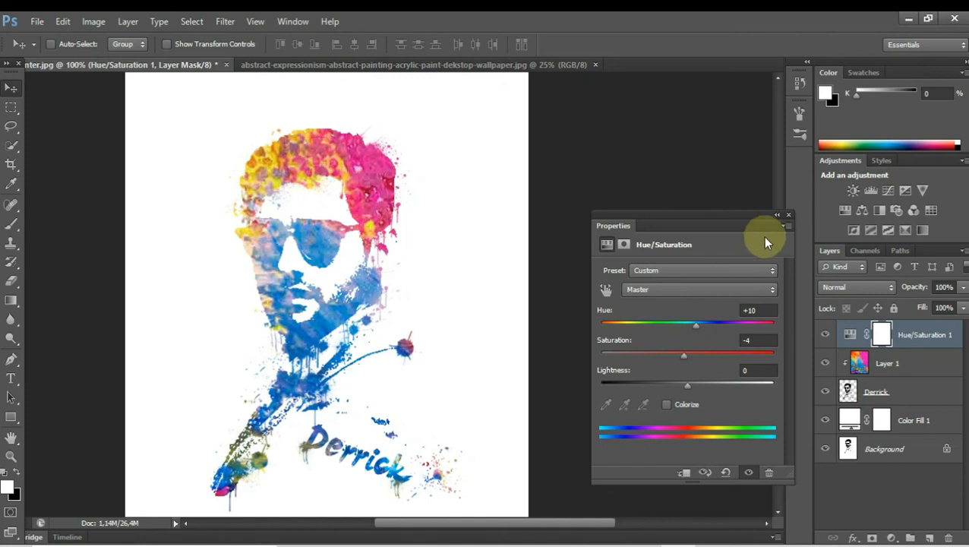
click(788, 217)
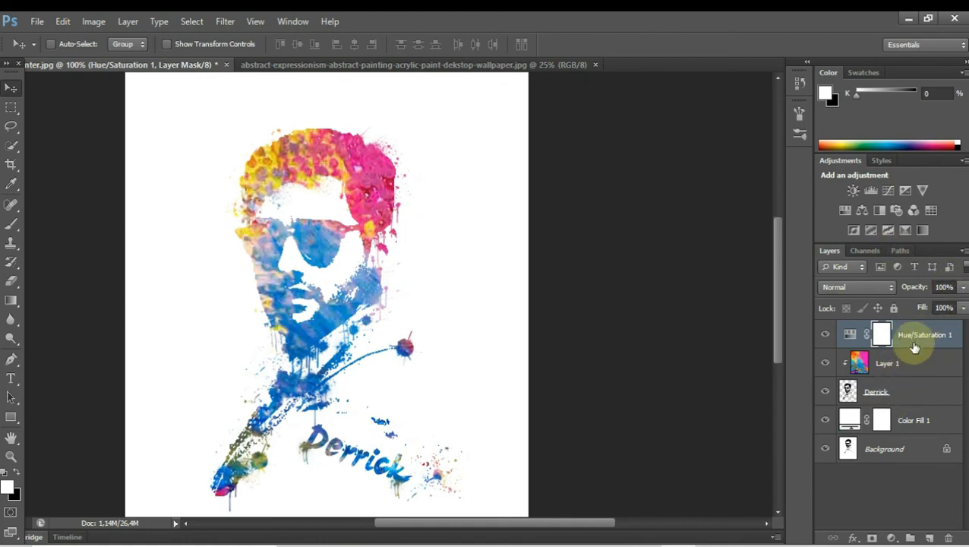
Step: Merge the Hue/Saturation adjustment, the clipped painting Layer 1 and the portrait artwork layer into a single layer
click(895, 388)
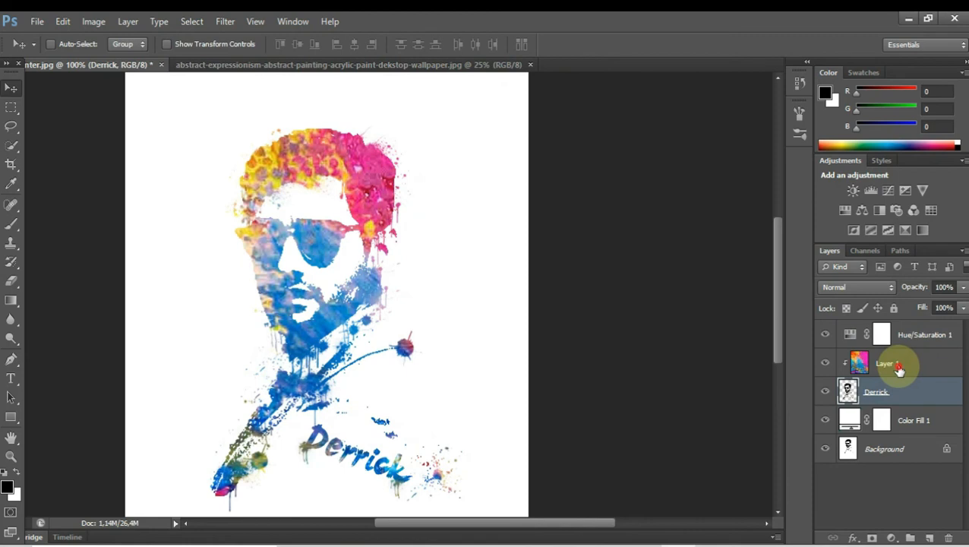
shift+click(898, 368)
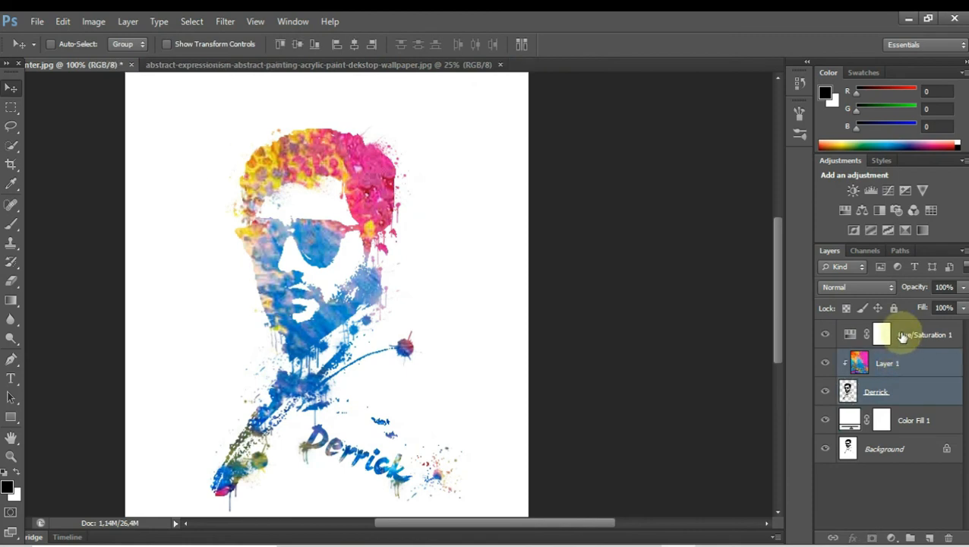
shift+click(902, 337)
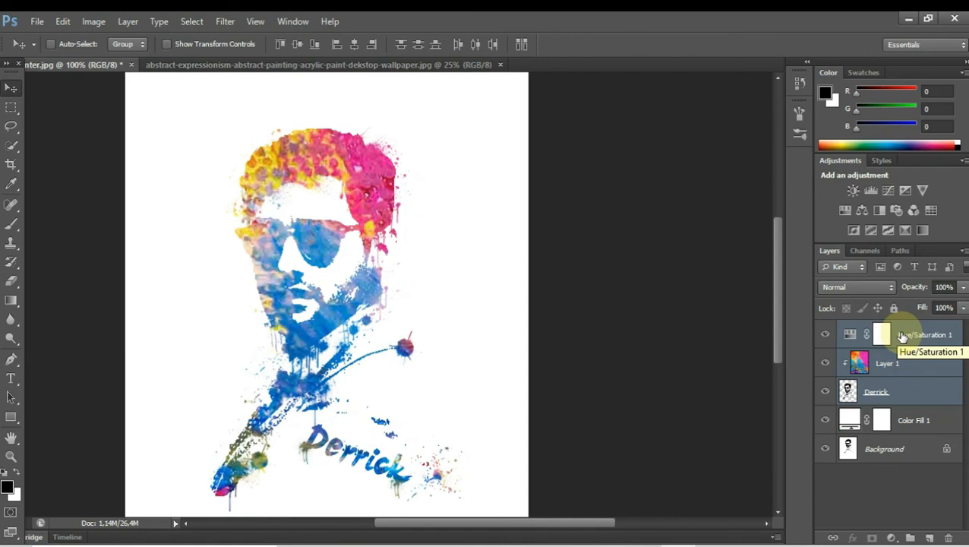
right_click(902, 336)
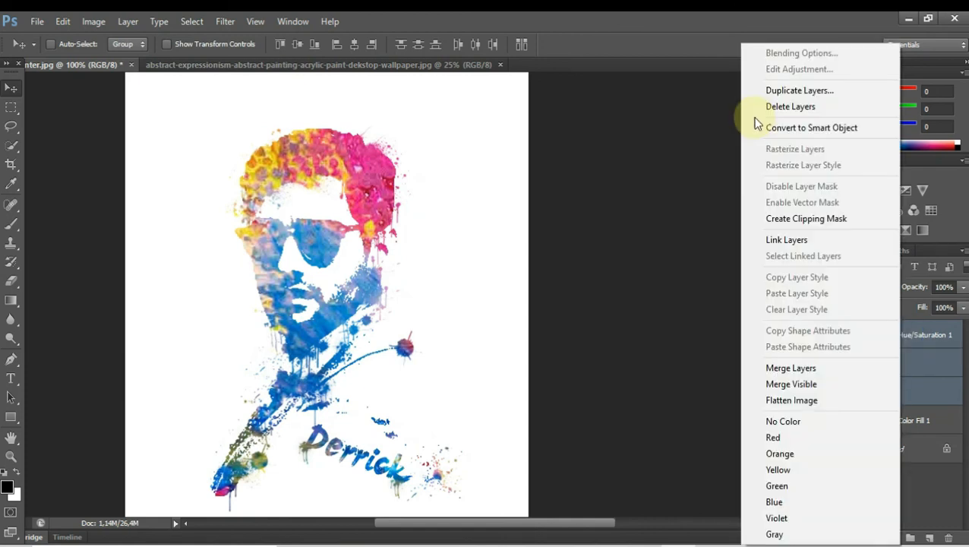
click(765, 372)
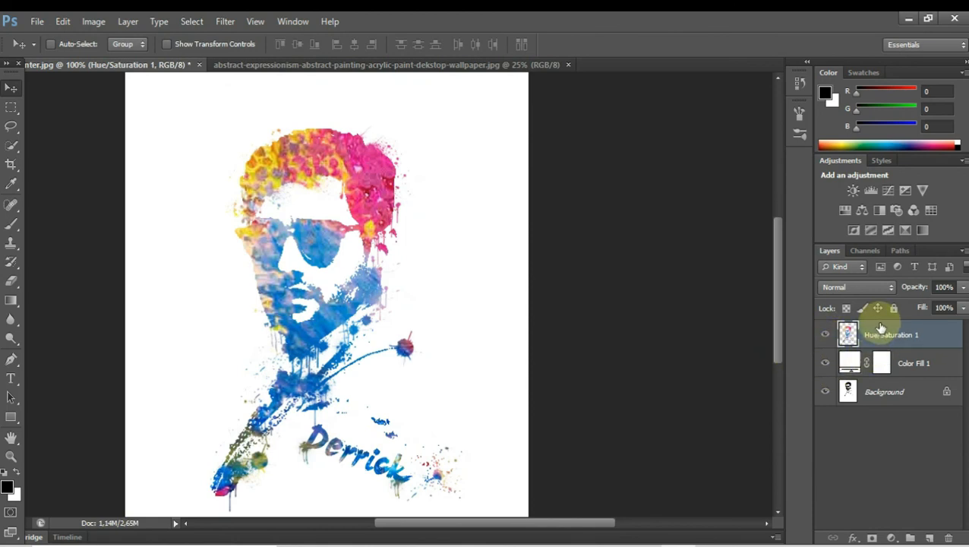
Step: Crop the canvas closer around the portrait and name, trimming the surplus white margins at the edges
scroll(426, 354, down, 7)
scroll(401, 348, up, 8)
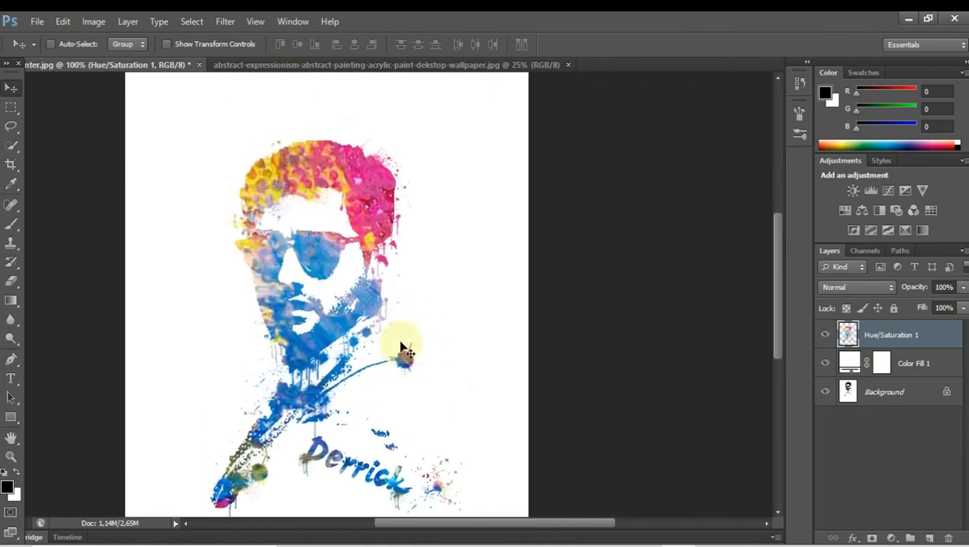
scroll(402, 346, up, 4)
scroll(403, 334, down, 12)
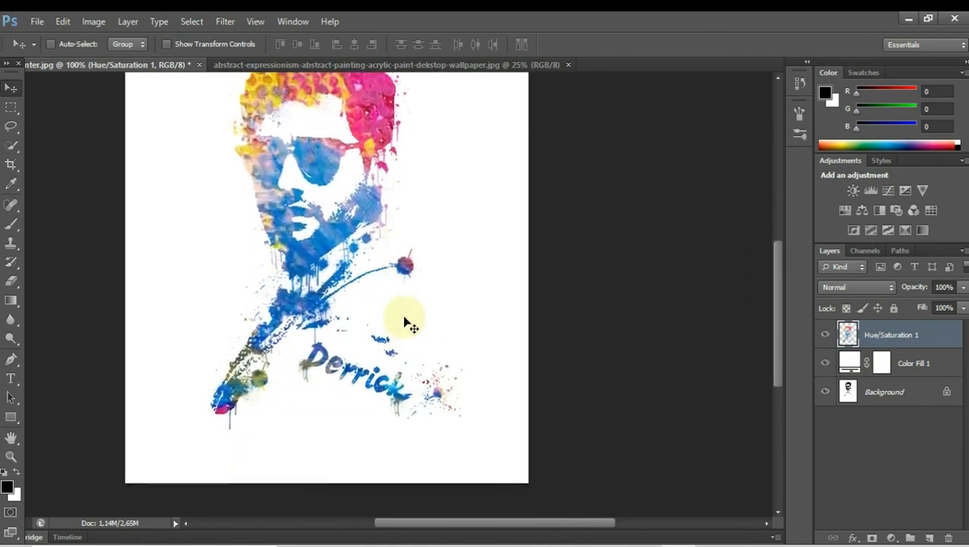
scroll(405, 320, up, 8)
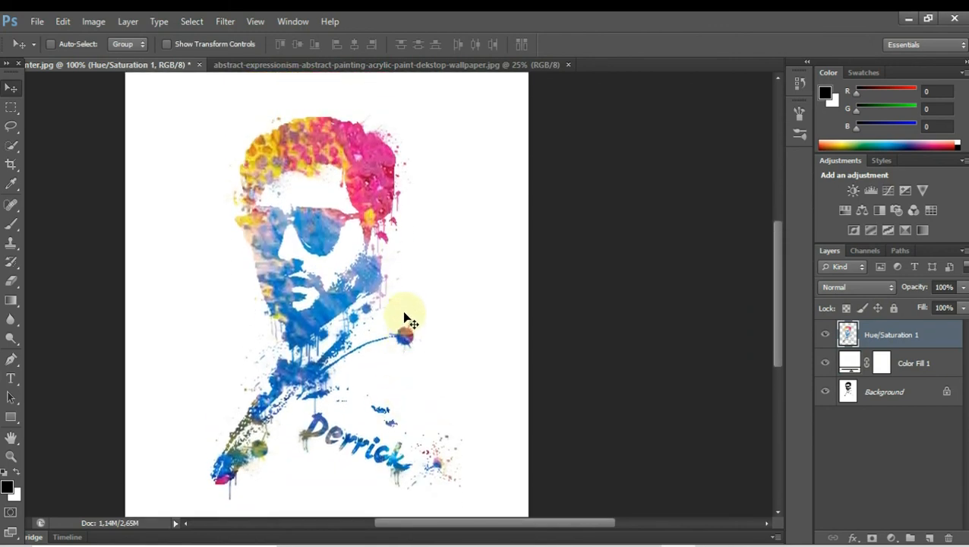
click(10, 165)
drag(135, 92, 524, 460)
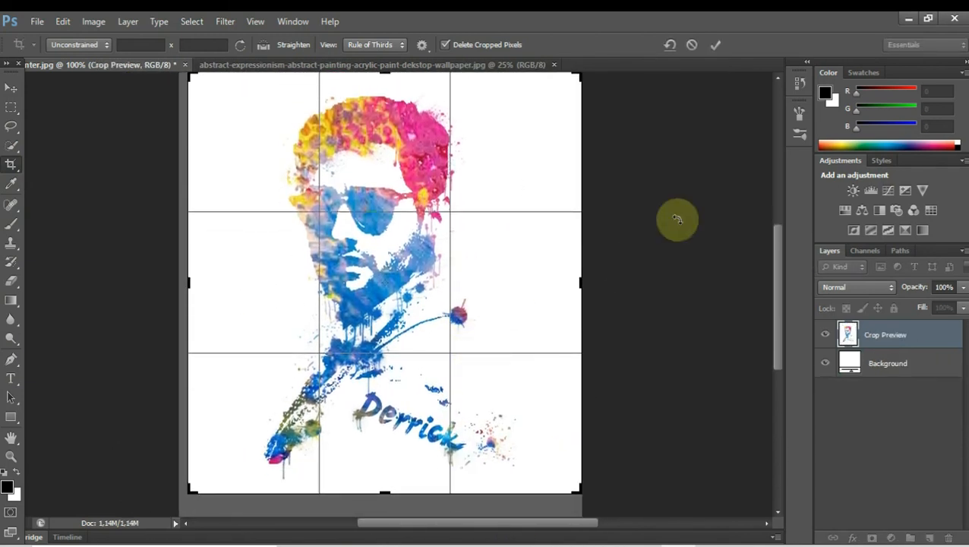
click(715, 45)
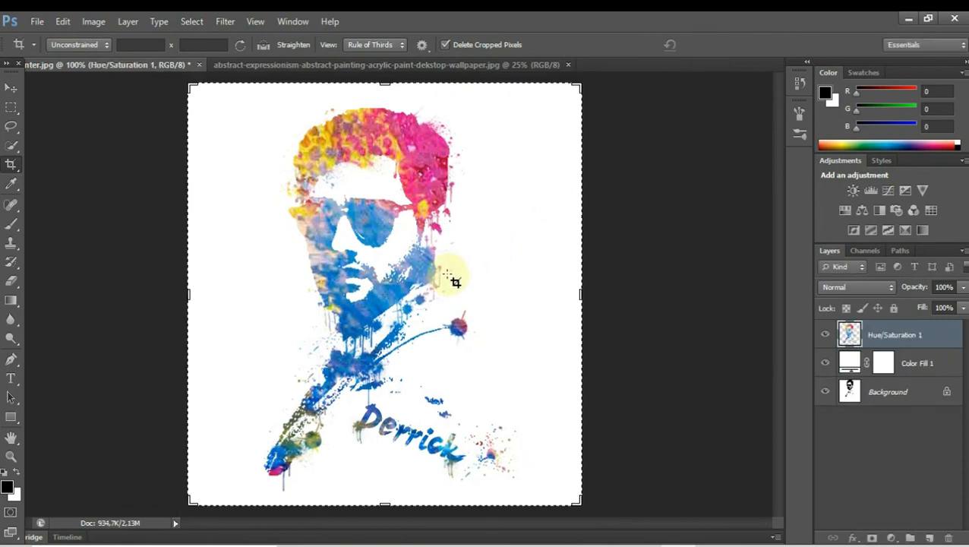
Step: Save the artwork as a JPEG named EfekLukisan plus the subject's name in brackets, in the 8 Sept2021 folder, at maximum quality 12
click(37, 21)
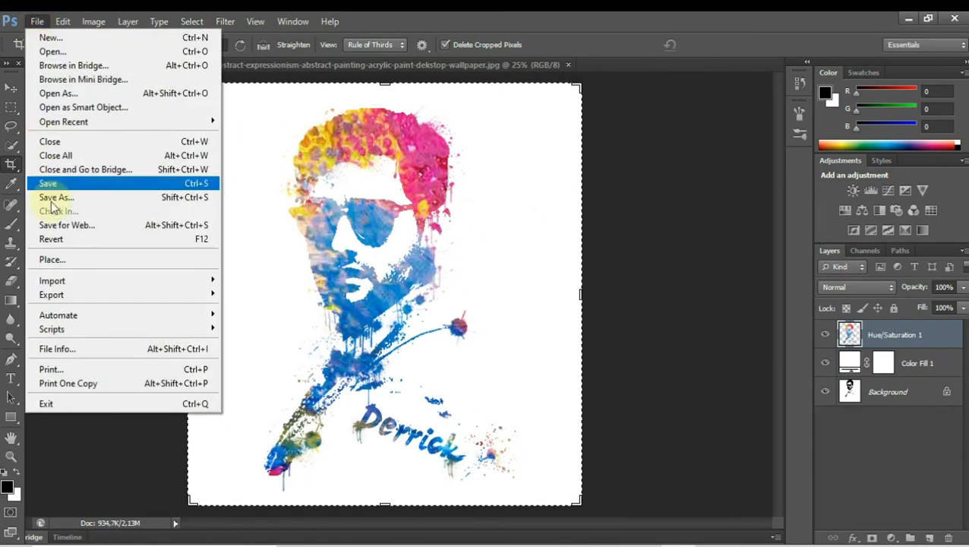
click(57, 197)
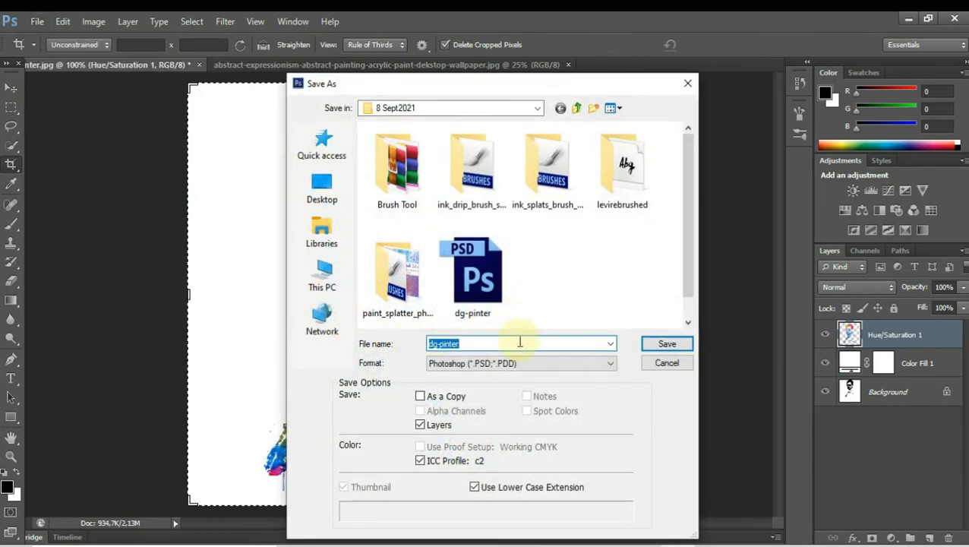
click(509, 362)
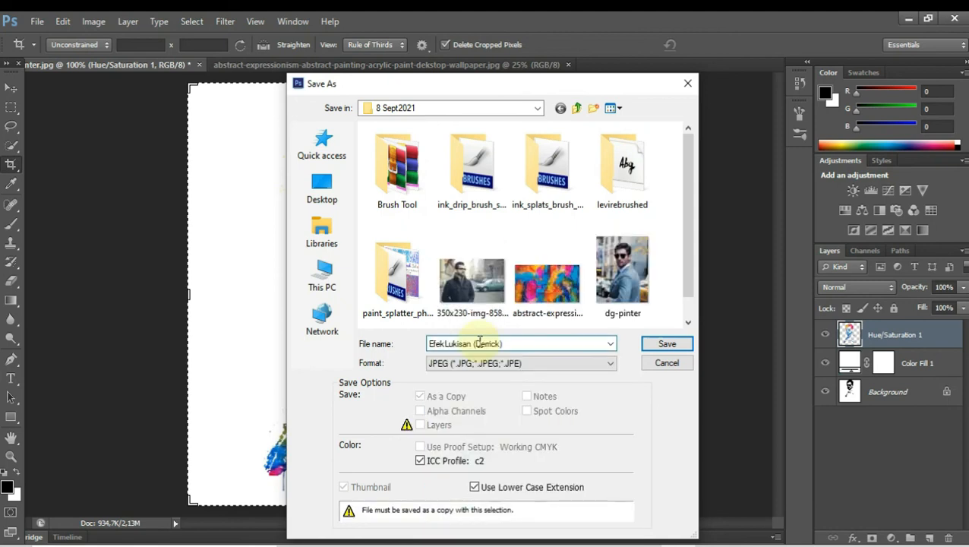
click(681, 342)
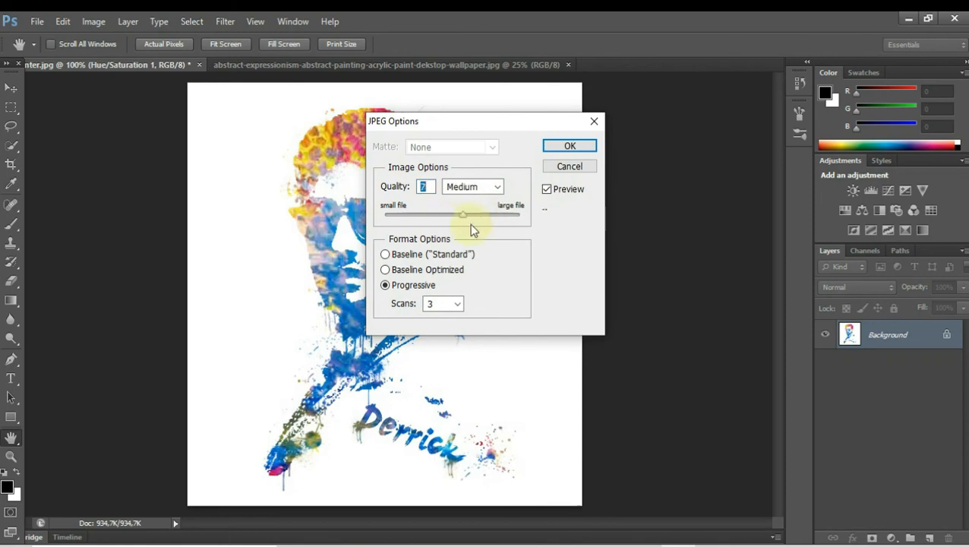
drag(470, 225, 521, 219)
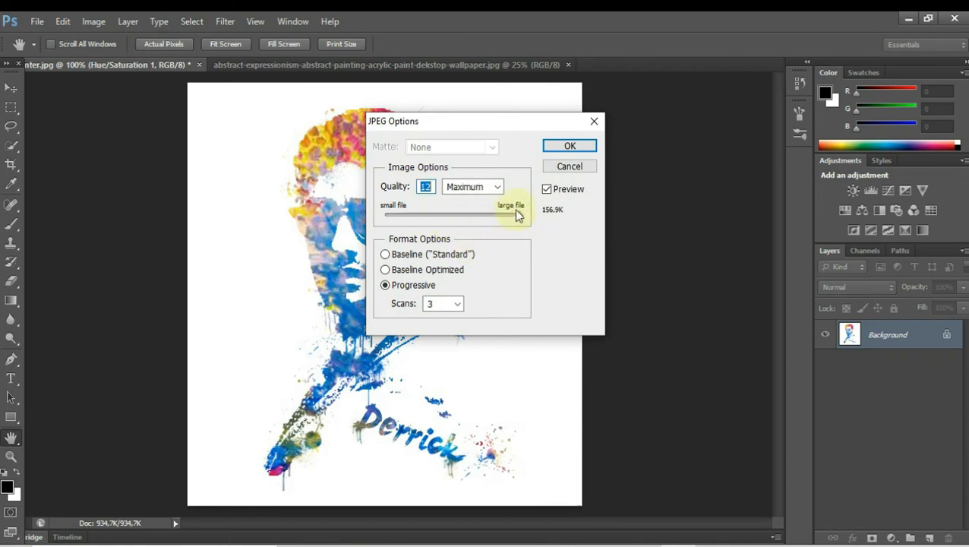
click(570, 145)
key(c)
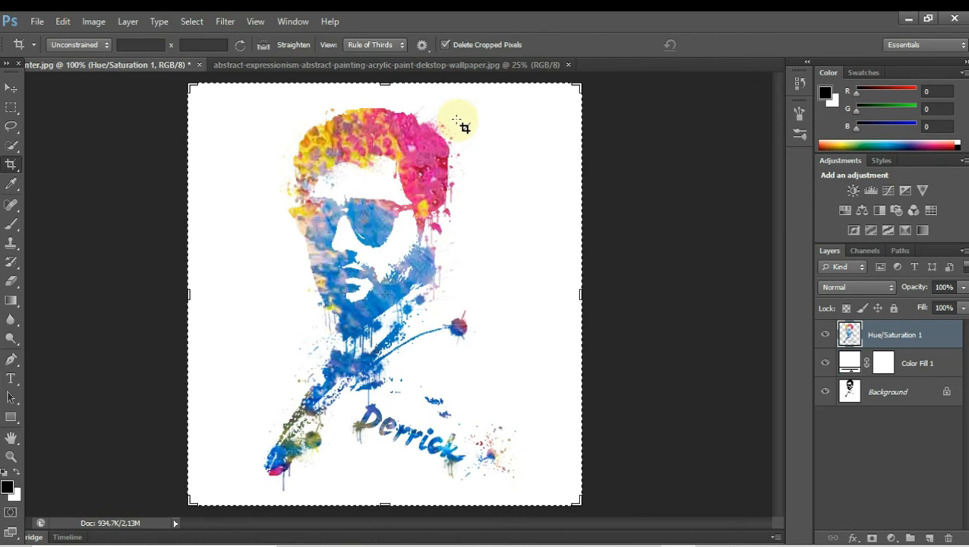